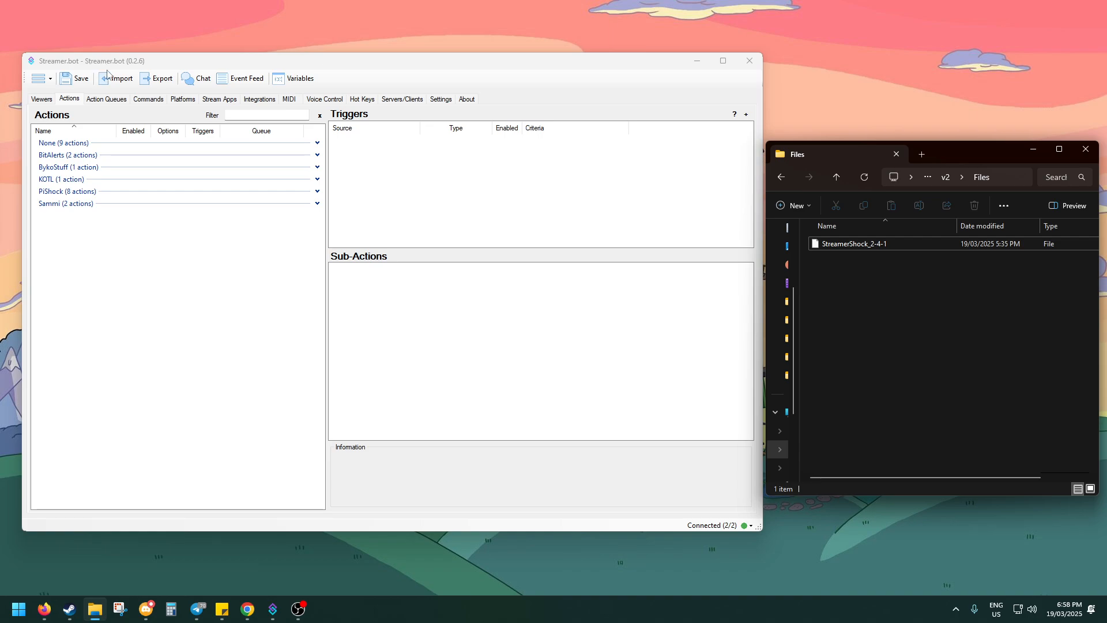
Import the StreamerShock_2-4-1 file into Streamer.bot with all of its PiShock V2 actions
click(108, 76)
click(124, 77)
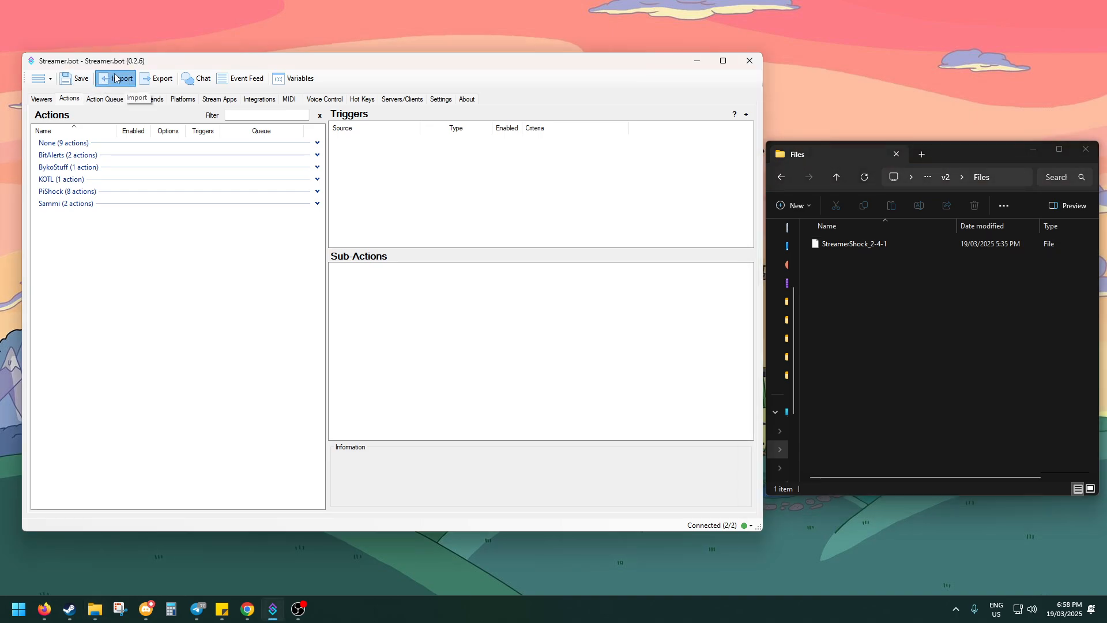
click(857, 286)
drag(853, 244, 375, 174)
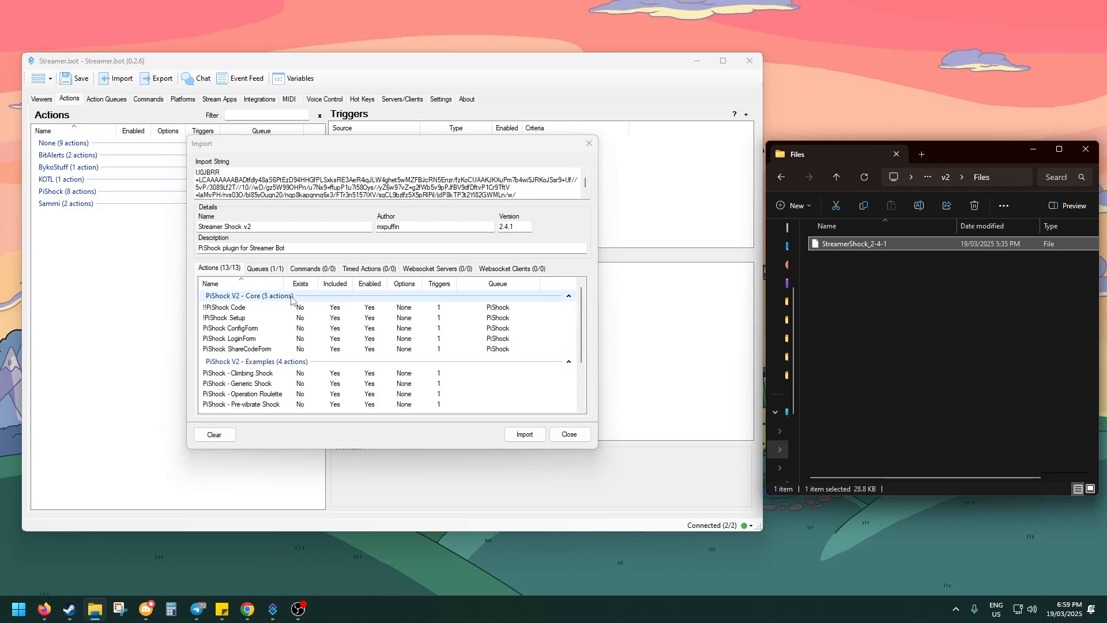
scroll(277, 325, down, 2)
scroll(311, 346, up, 2)
scroll(320, 343, down, 2)
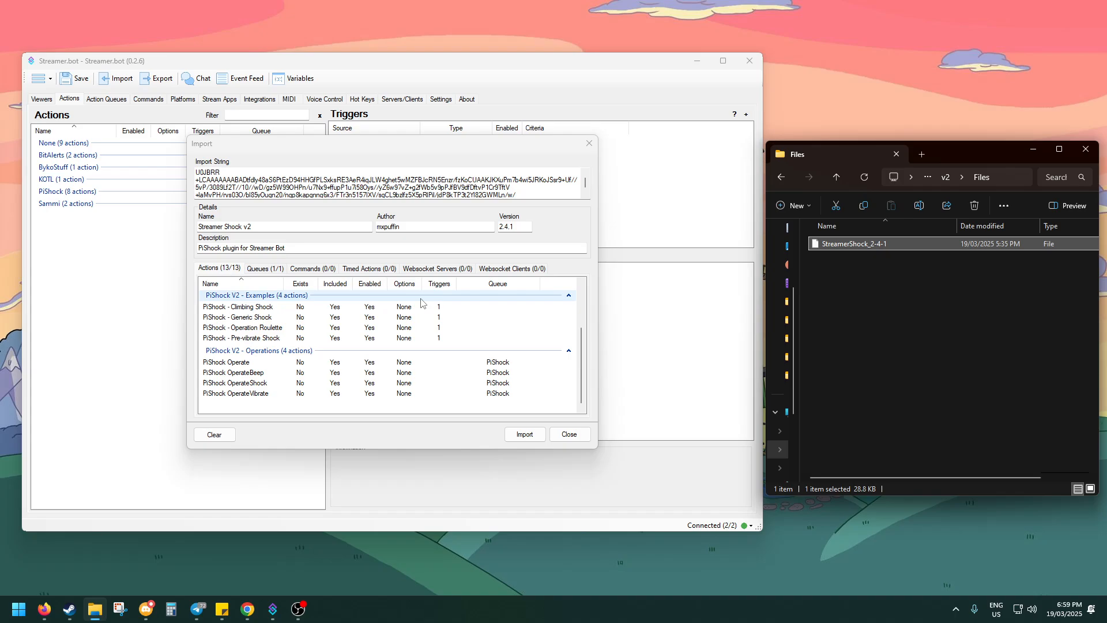
scroll(320, 346, up, 2)
click(518, 434)
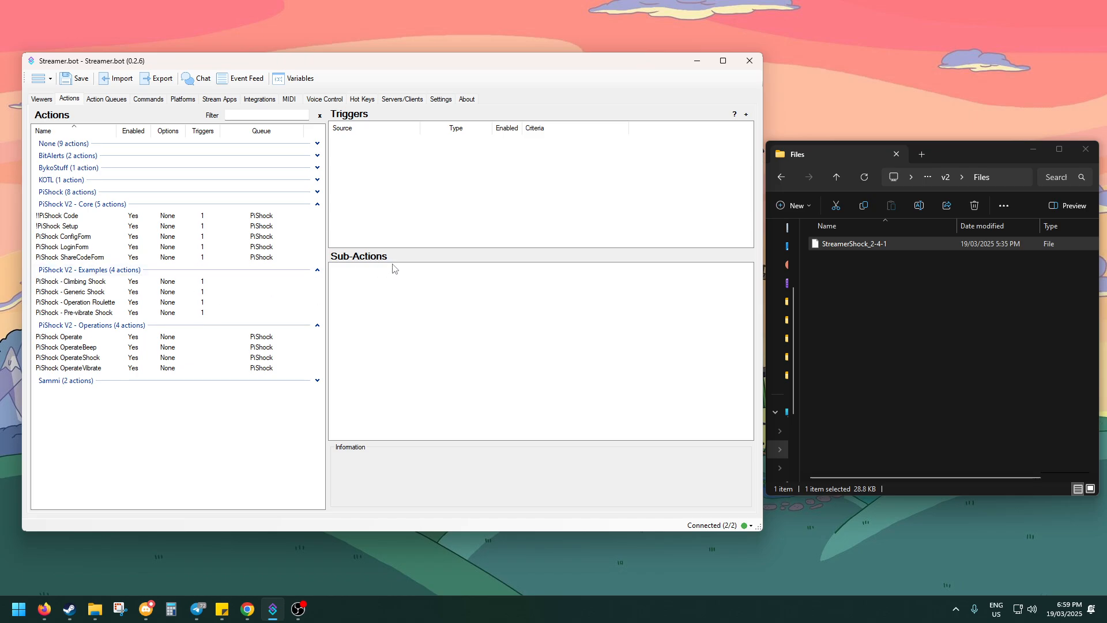
Run the Core Test trigger of the !!PiShock Code action to open the PiShock login
click(41, 216)
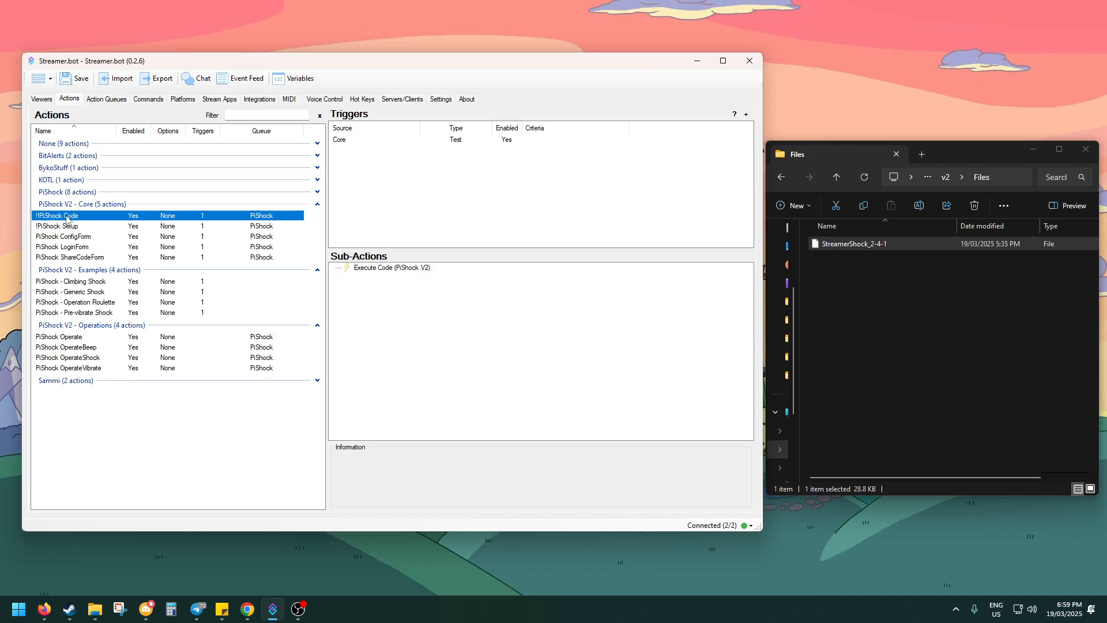
click(357, 142)
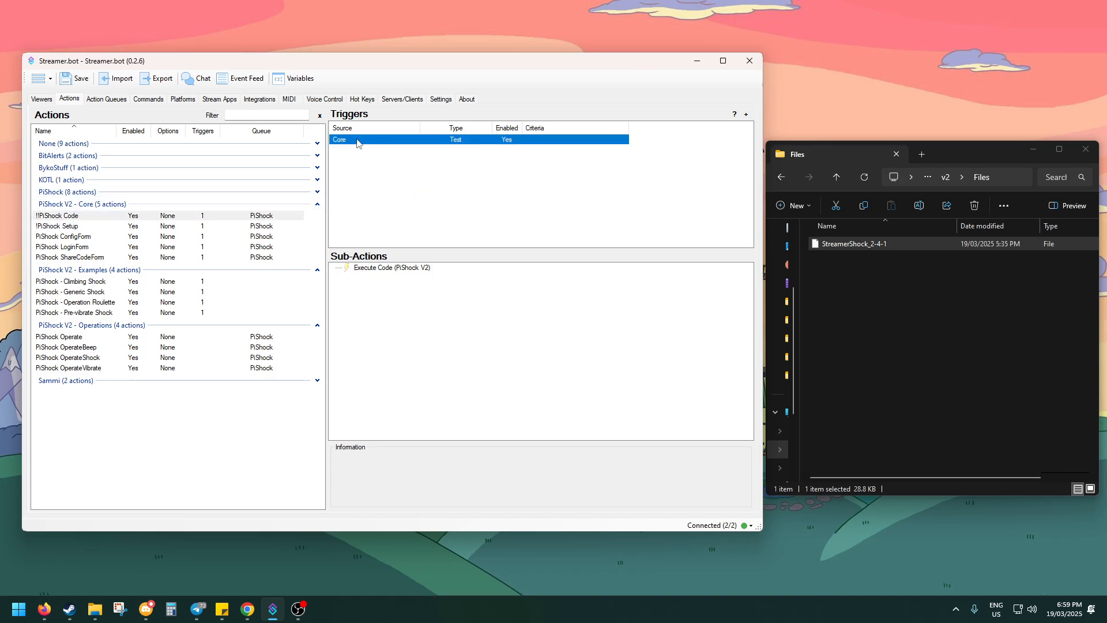
right_click(394, 144)
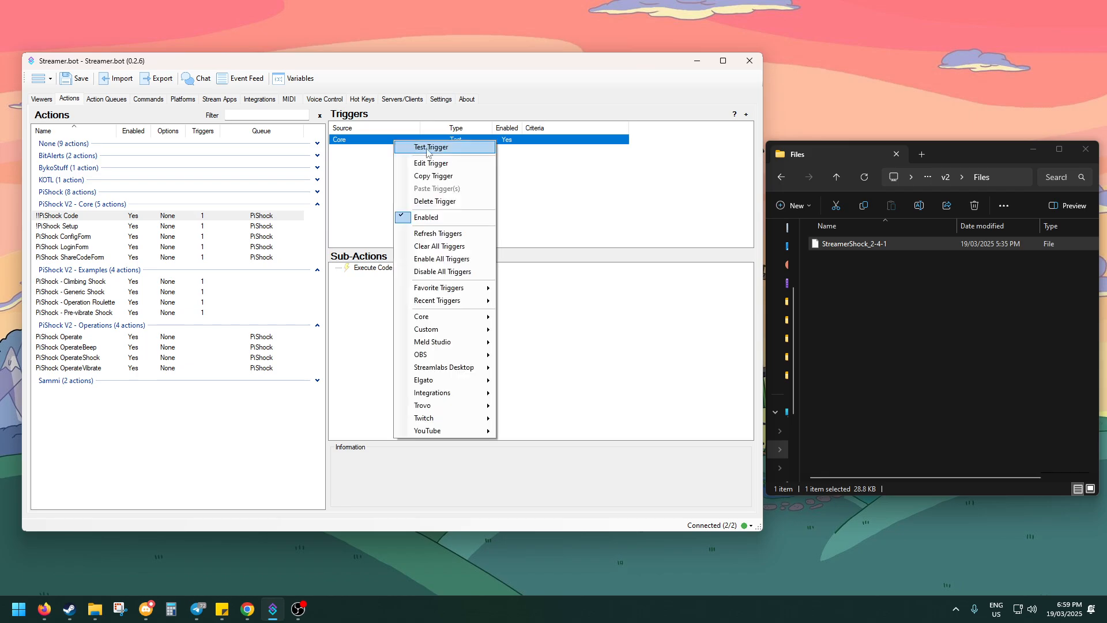
click(427, 149)
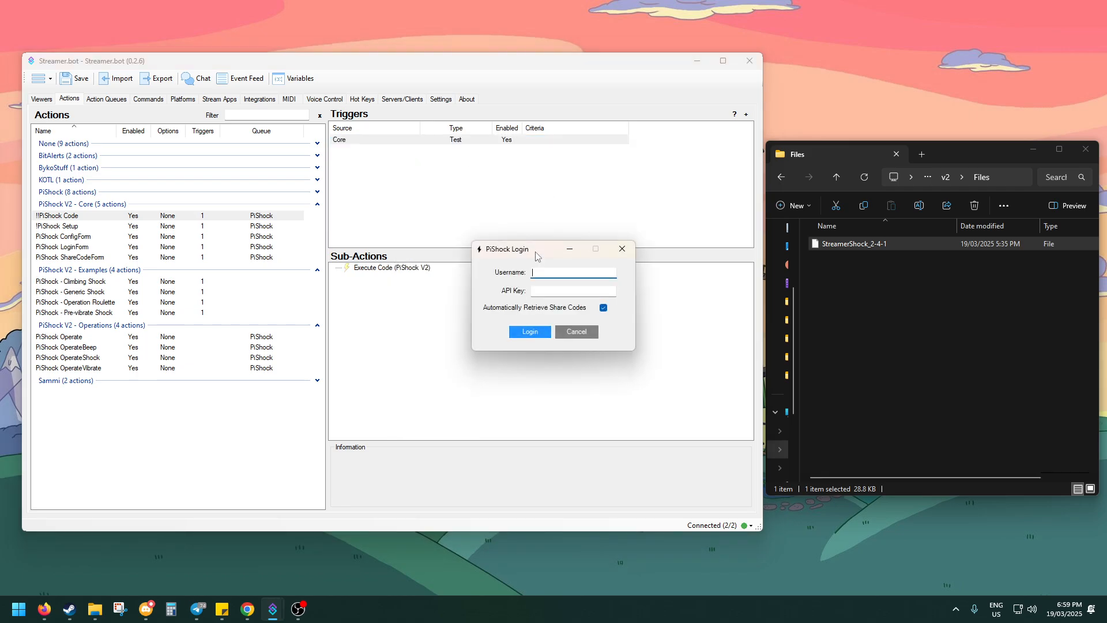
Log in to PiShock with the account username and API key, keeping automatic share code retrieval on
drag(535, 252, 454, 200)
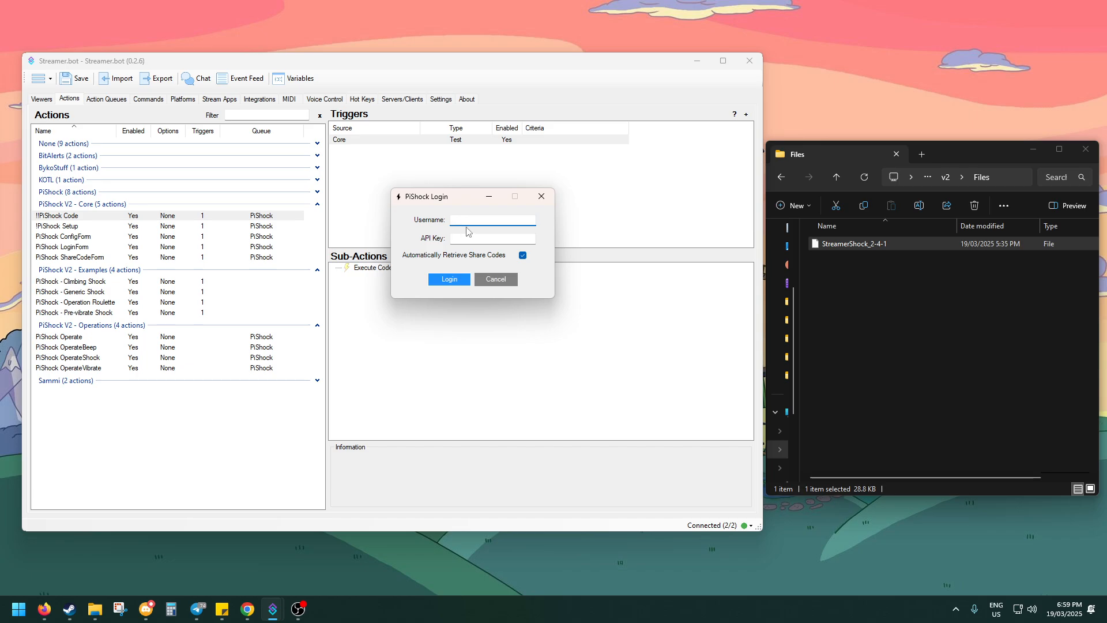
text(mxpuffin)
key(Tab)
key(ctrl+v)
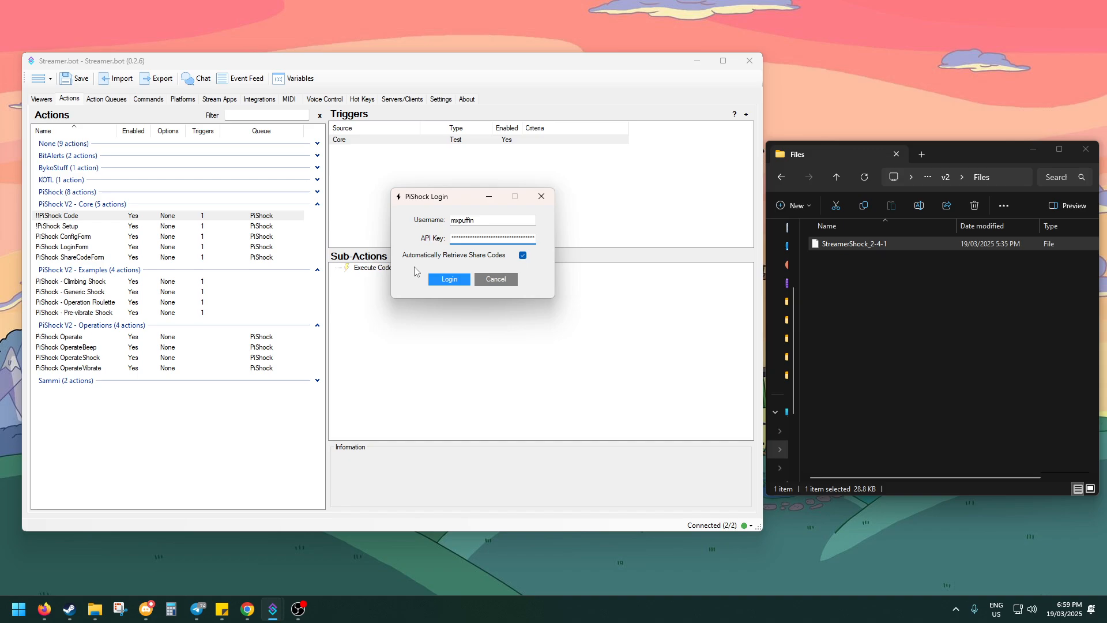
click(453, 279)
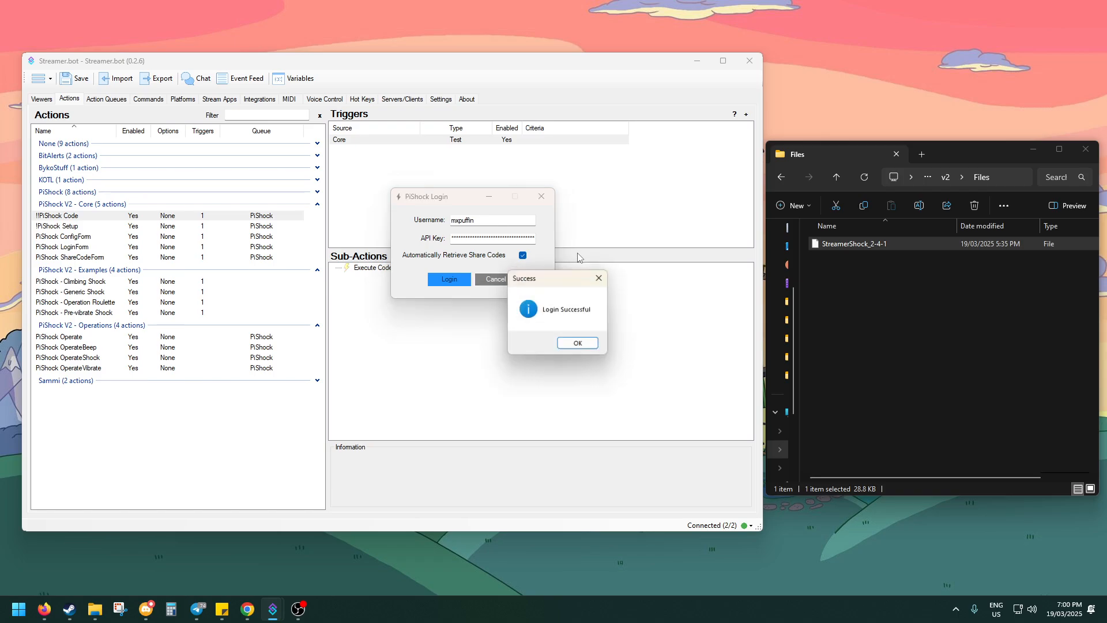
click(577, 343)
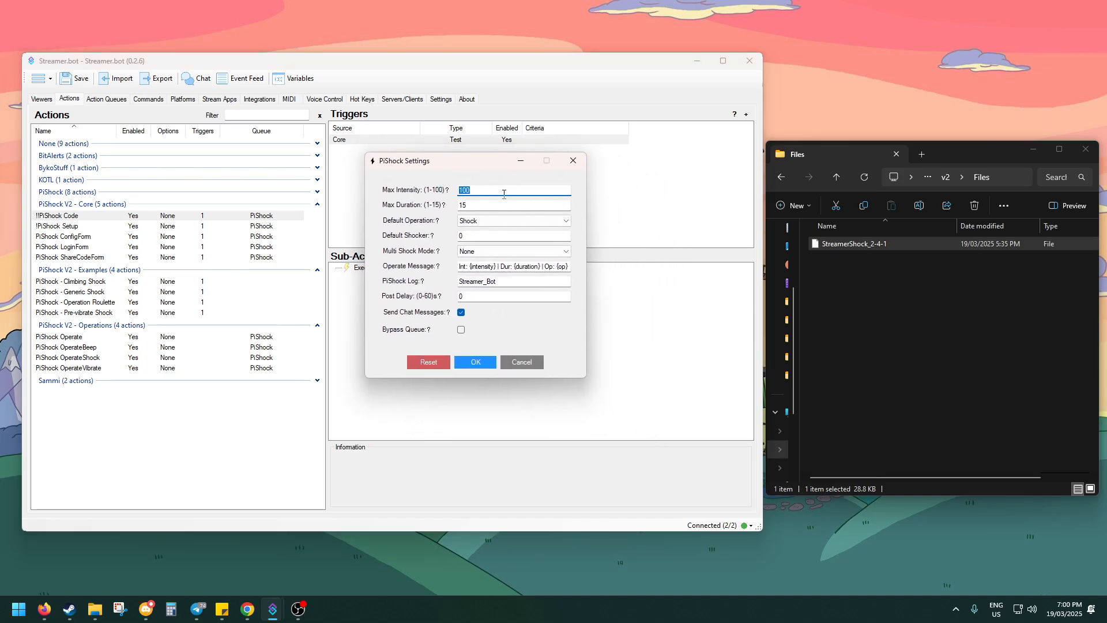
Set the PiShock Multi Shock Mode to All and save the settings
click(512, 207)
click(484, 251)
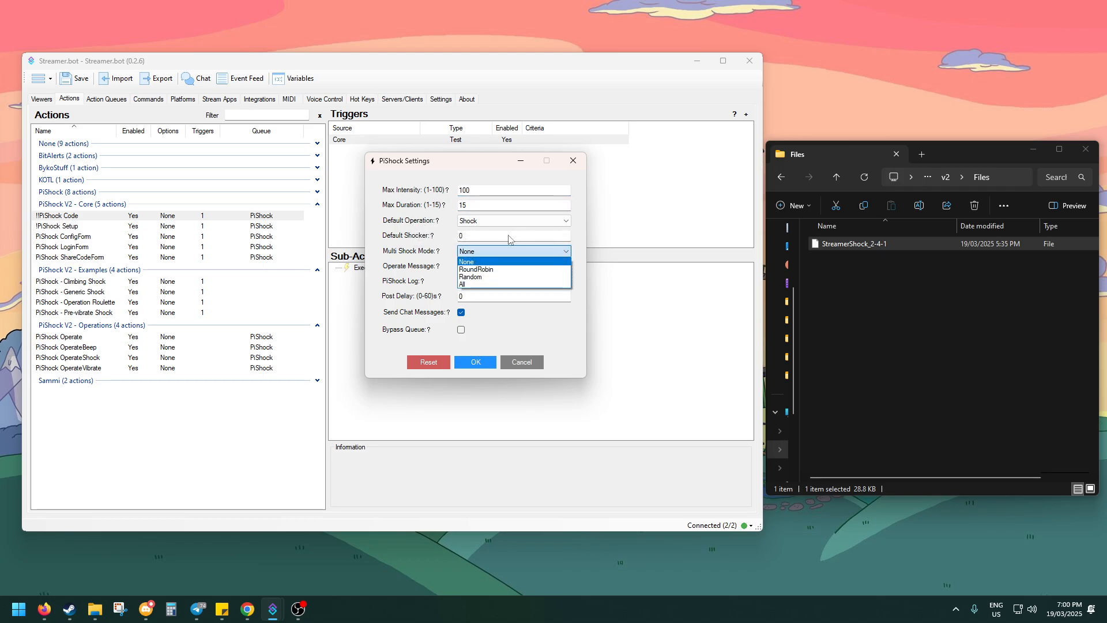
click(471, 287)
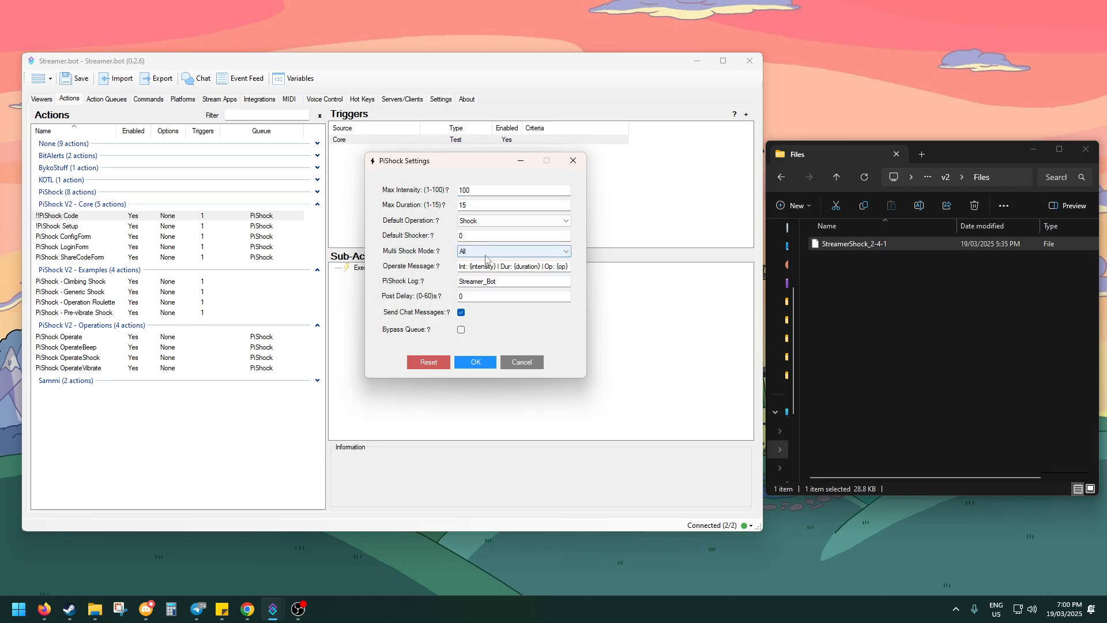
click(486, 362)
click(608, 344)
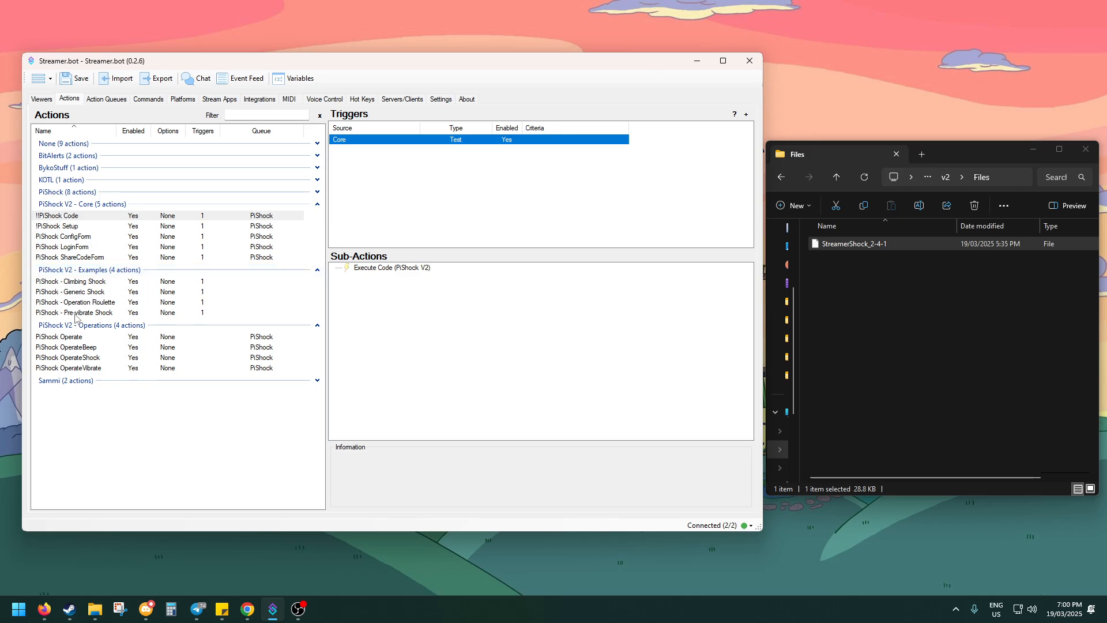
Switch to Chrome and place the Twitch popout chat window beside the Streamer.bot window
click(247, 609)
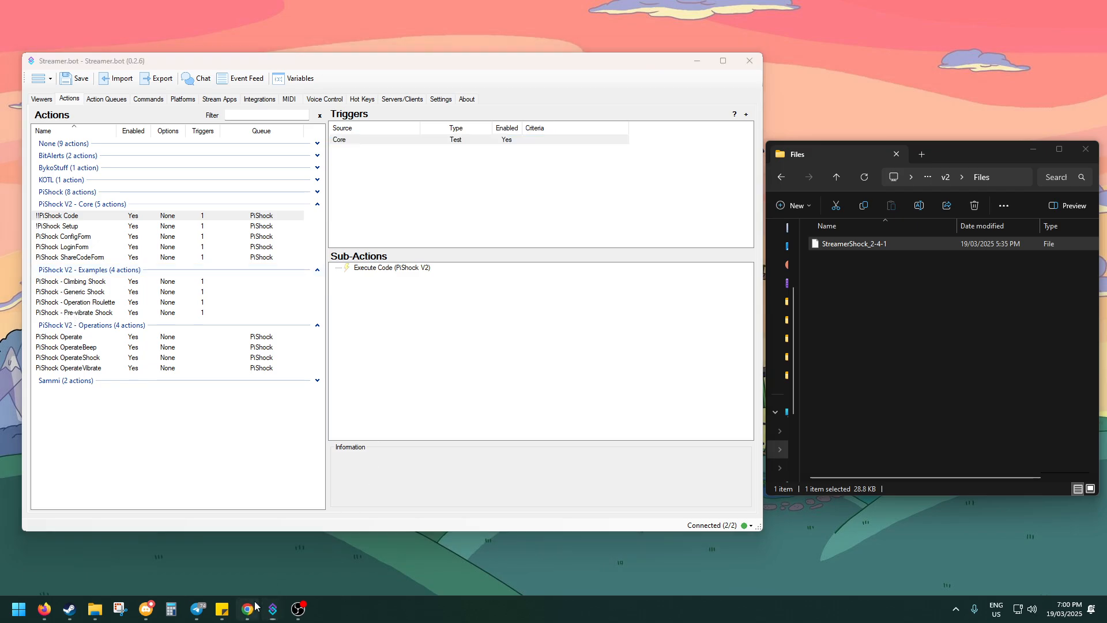
drag(407, 30, 900, 60)
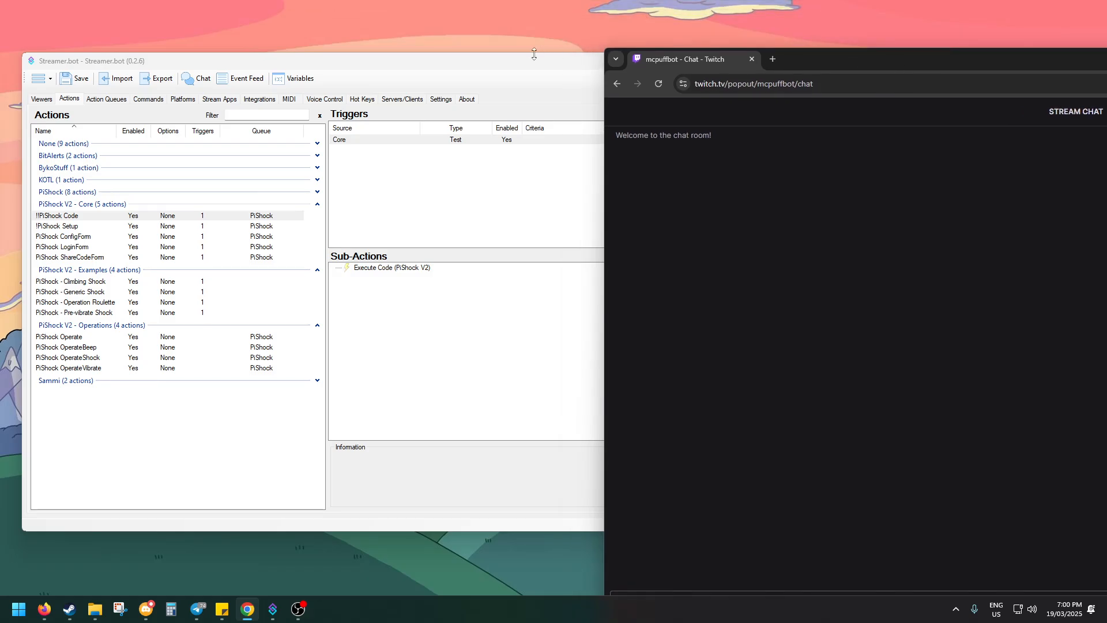
click(529, 55)
click(843, 152)
drag(606, 47, 782, 27)
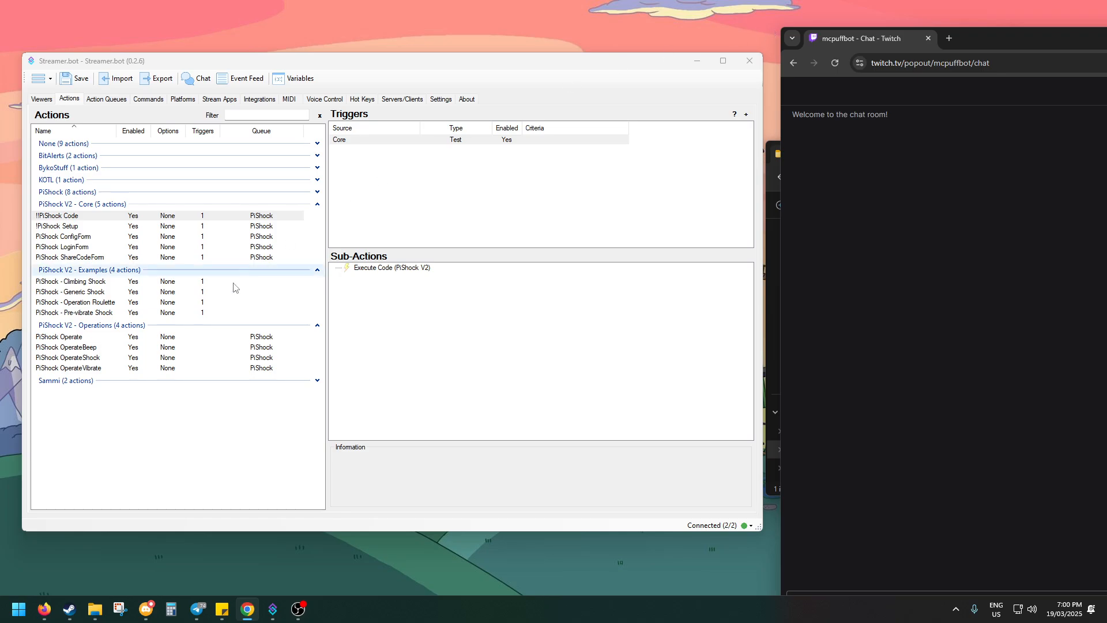
Test the Core trigger of the PiShock - Climbing Shock example action and check the Twitch chat
click(97, 285)
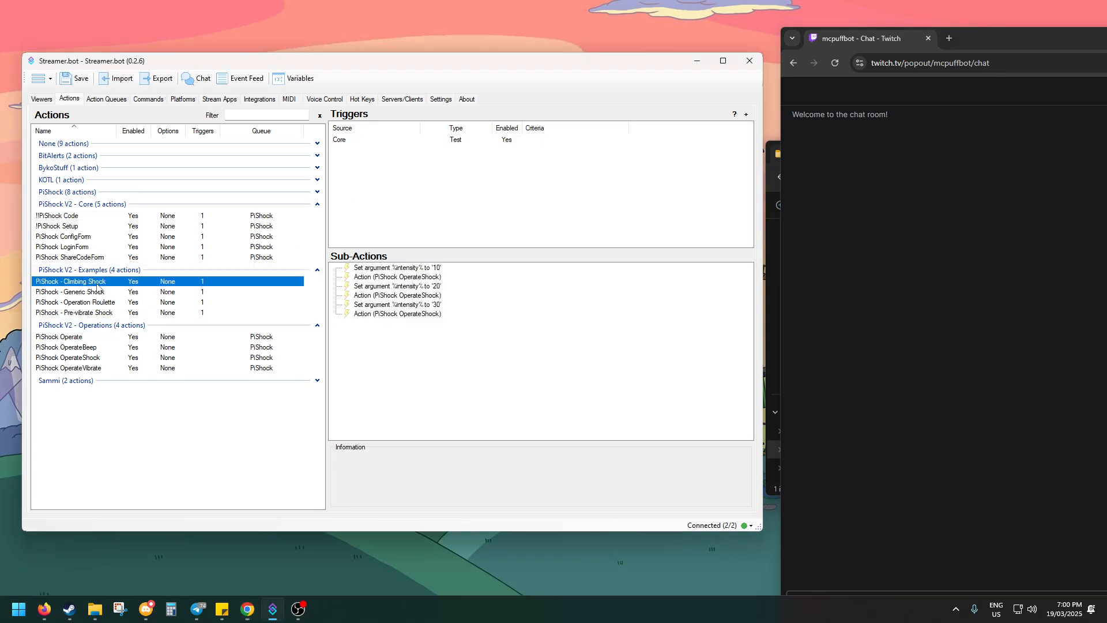
click(421, 195)
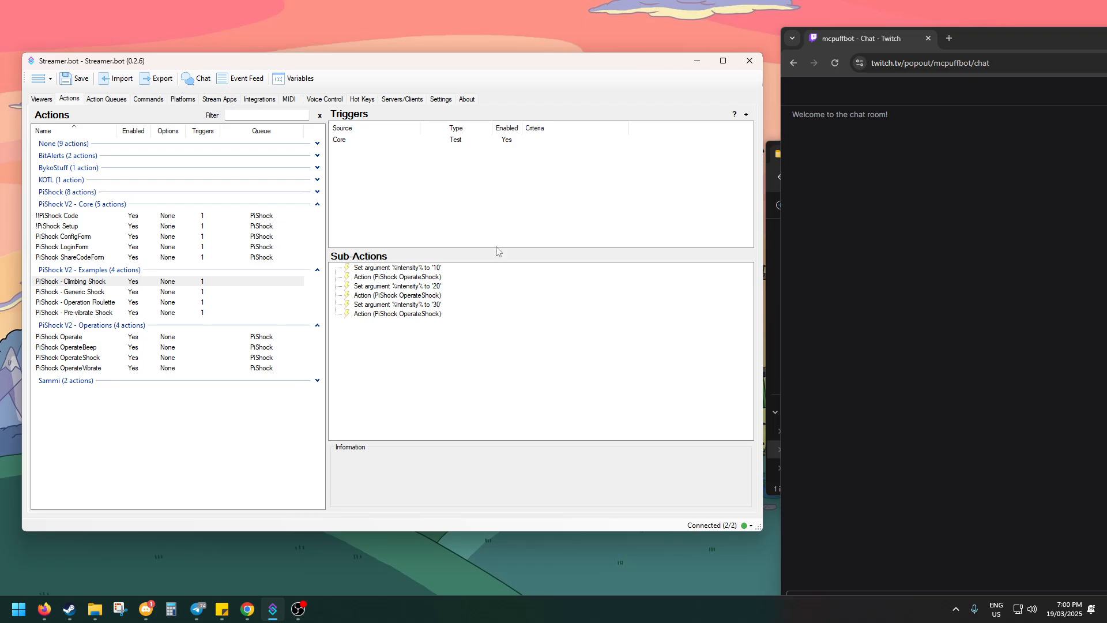
right_click(444, 141)
key(Escape)
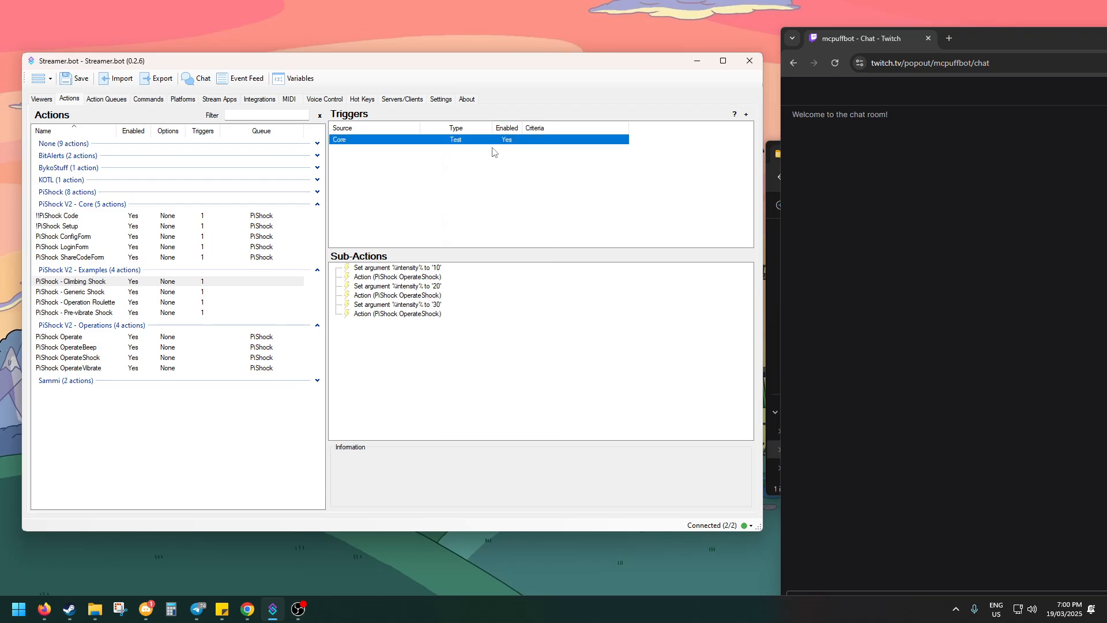
click(894, 198)
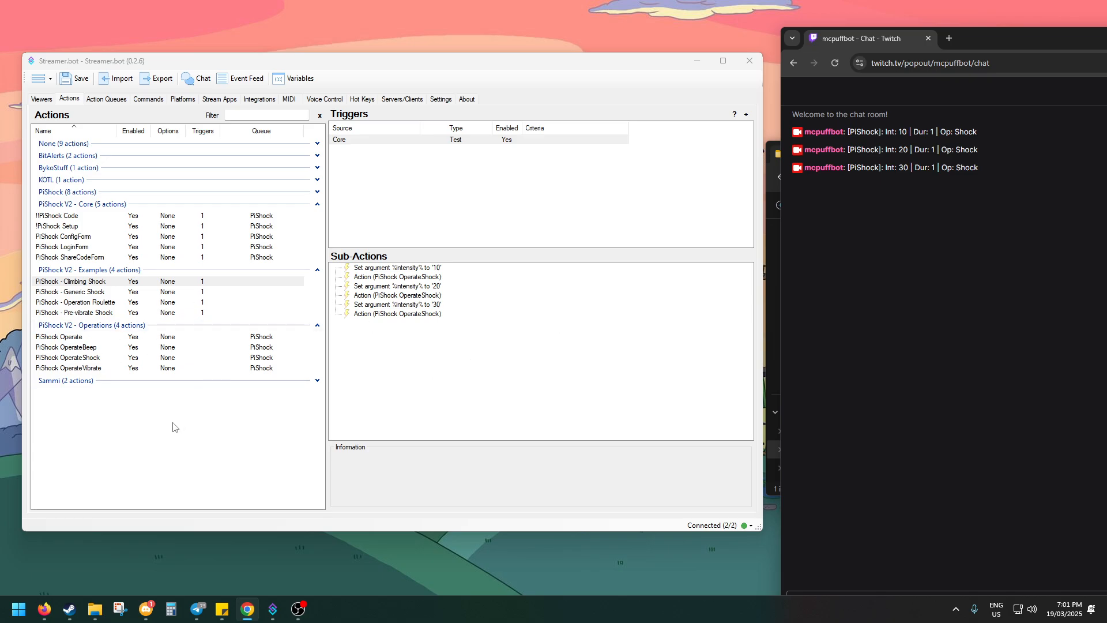
Add a new action named Shock 50 in a group called PiShock Actions
right_click(99, 426)
click(136, 437)
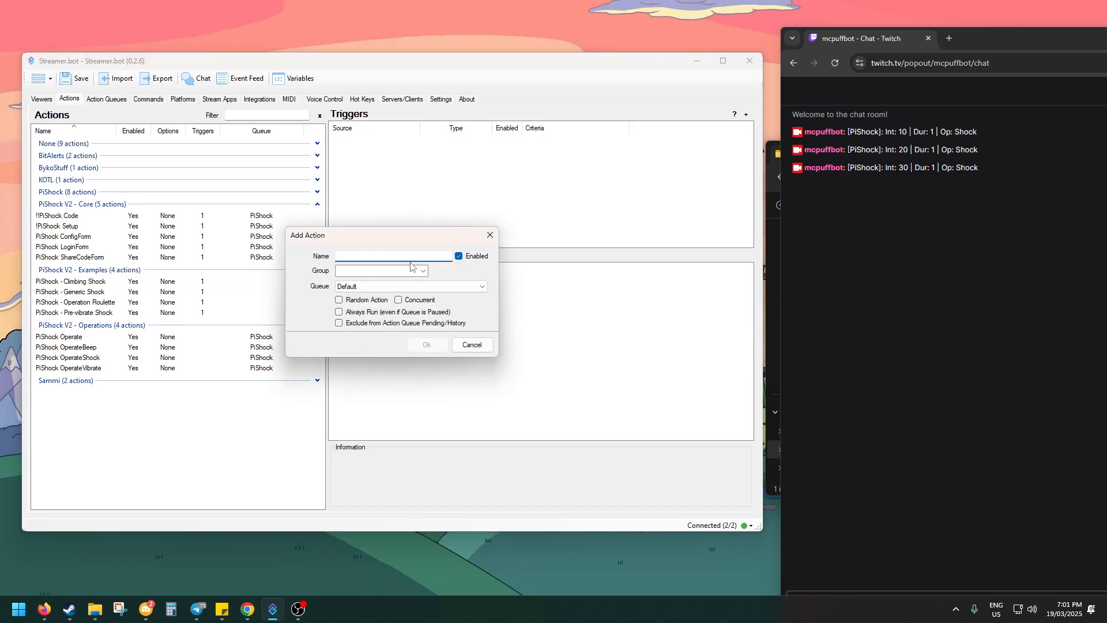
text(PiShoc)
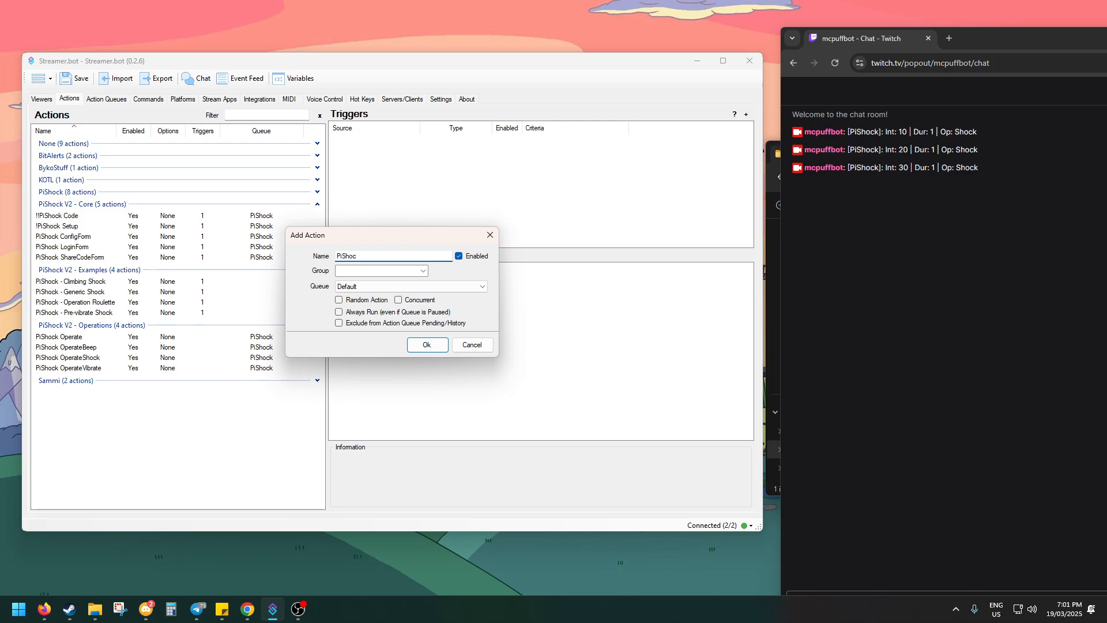
key(BackSpace)
key(BackSpace)
key(BackSpace)
key(BackSpace)
key(BackSpace)
key(BackSpace)
text(Shock 50)
click(344, 273)
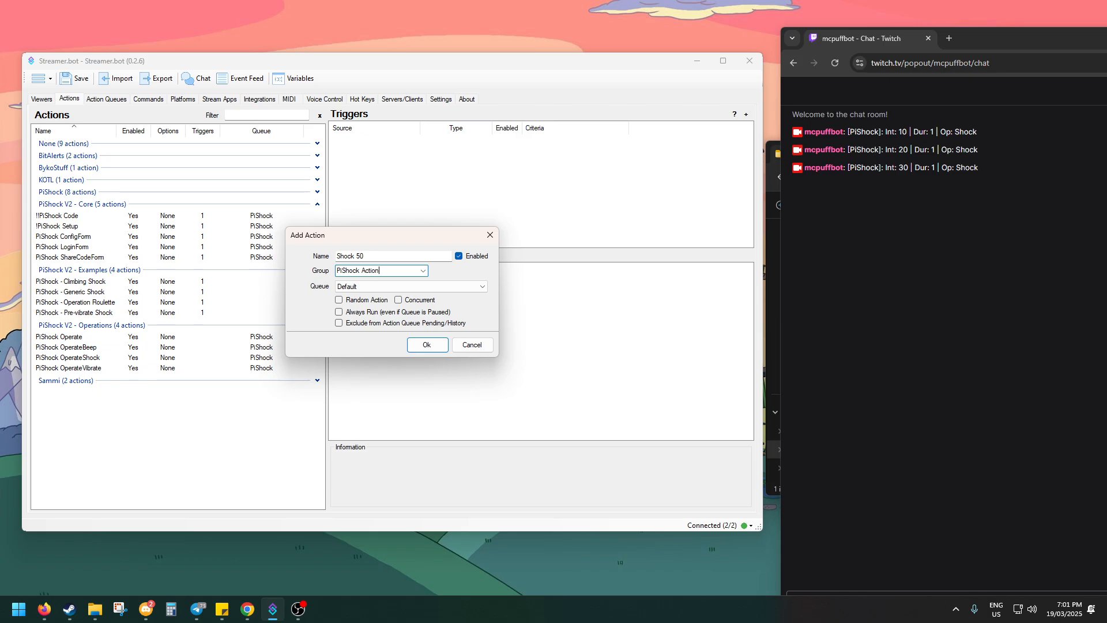
text(PiShock Actions)
click(427, 345)
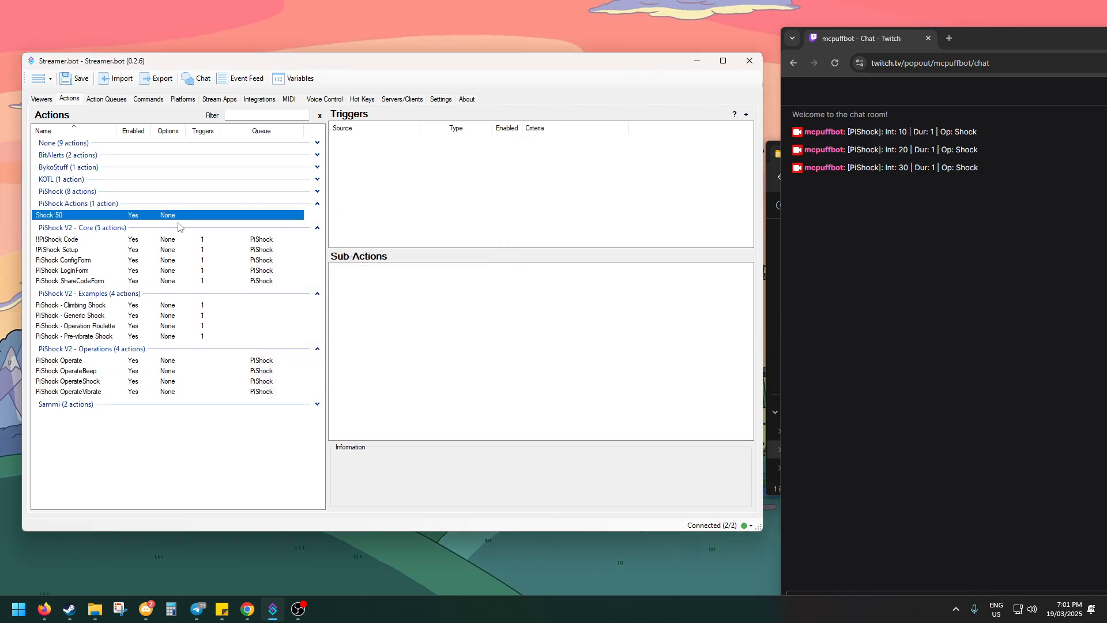
Add a Twitch Cheer trigger to the Shock 50 action with a minimum of 2500 and a maximum of 5000
right_click(371, 188)
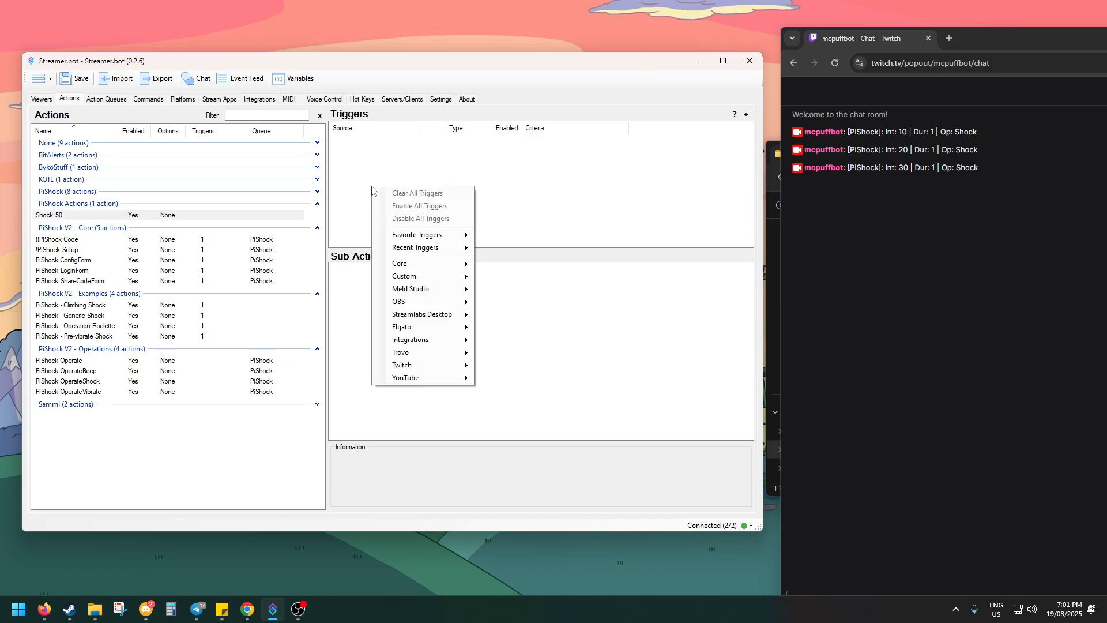
mouse_move(425, 261)
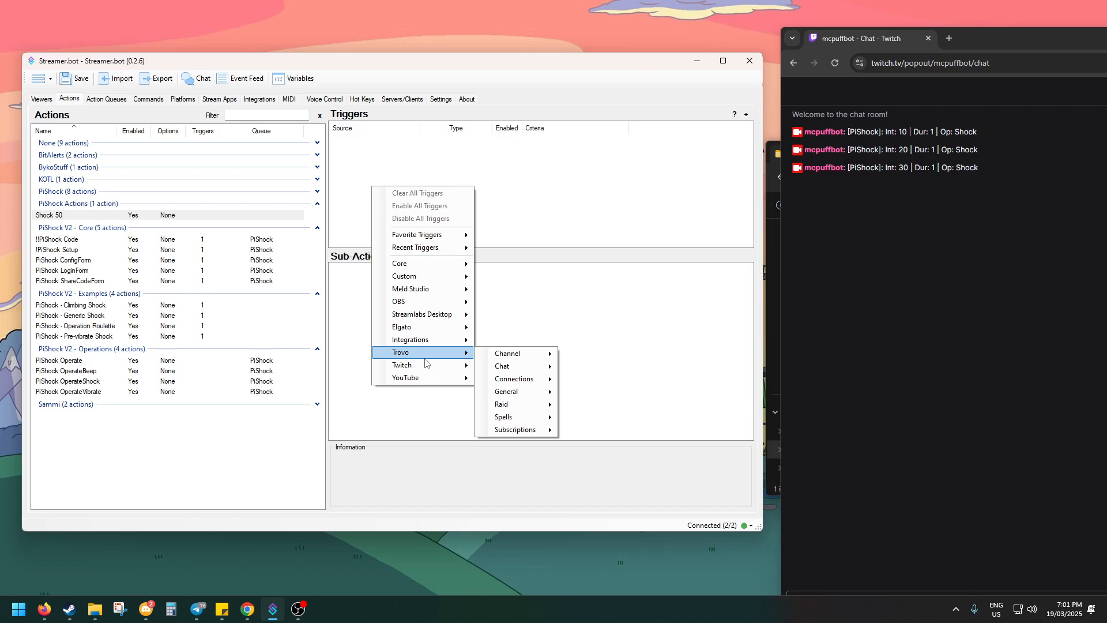
mouse_move(421, 369)
mouse_move(506, 425)
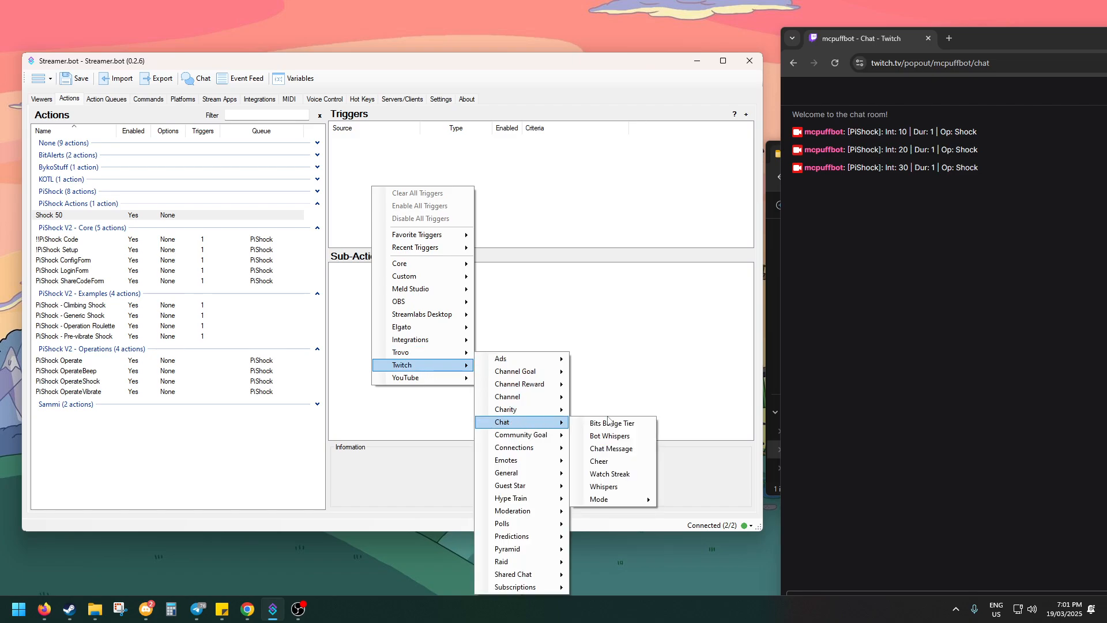
click(622, 462)
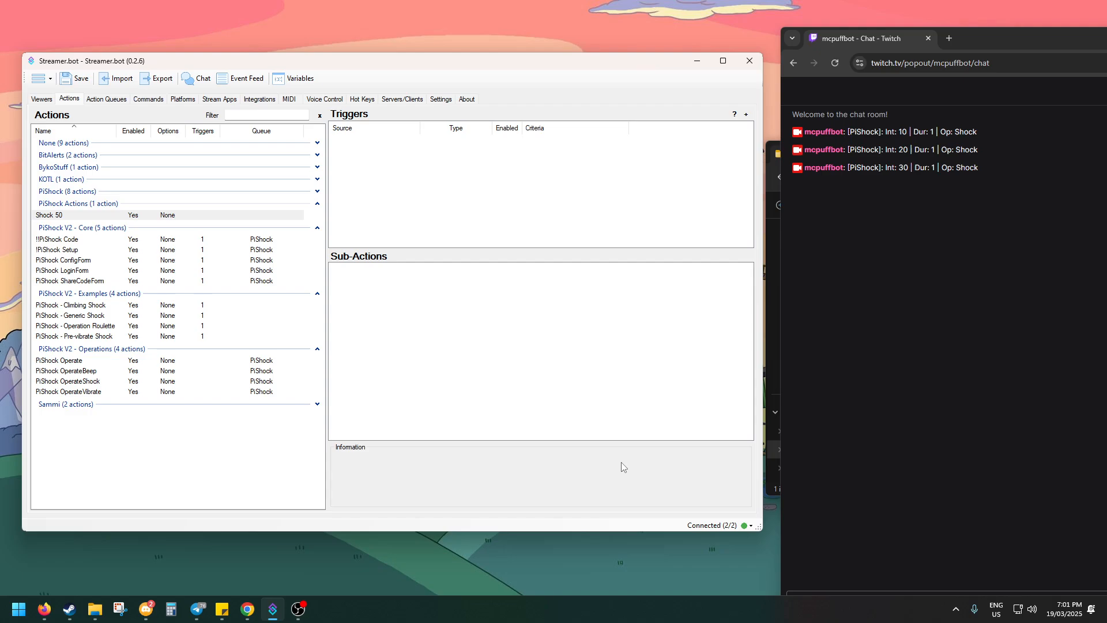
click(379, 283)
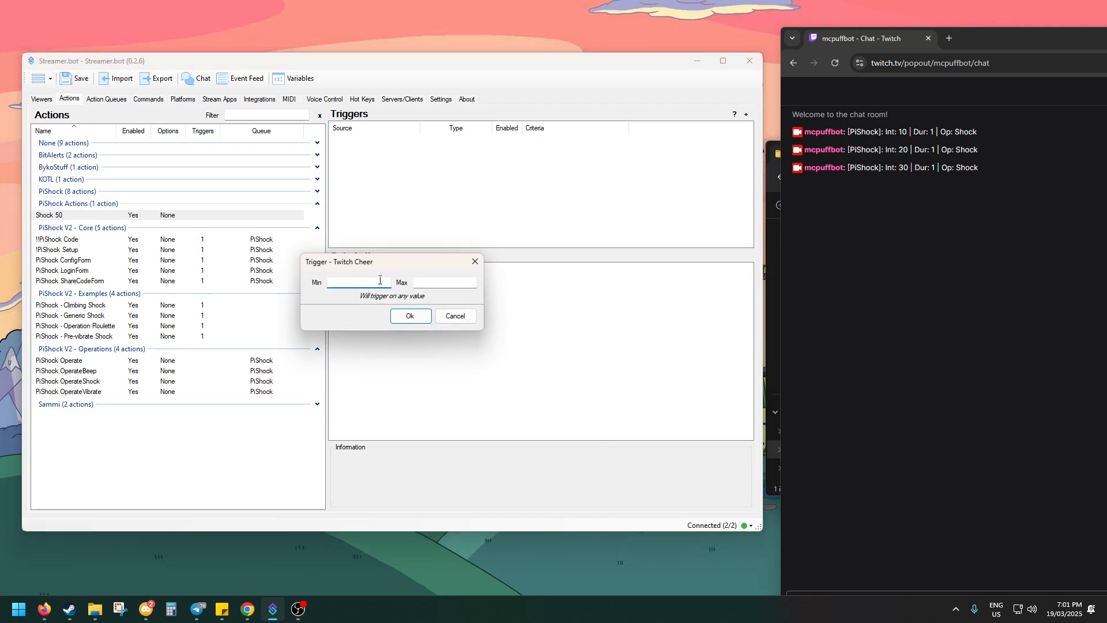
text(2500)
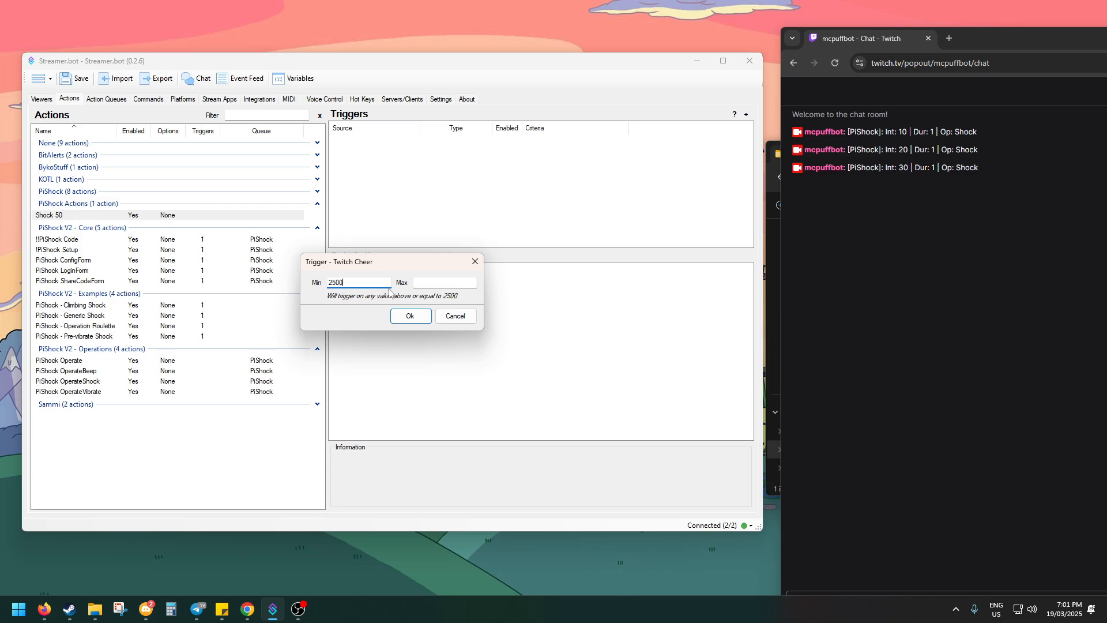
click(421, 283)
text(5000)
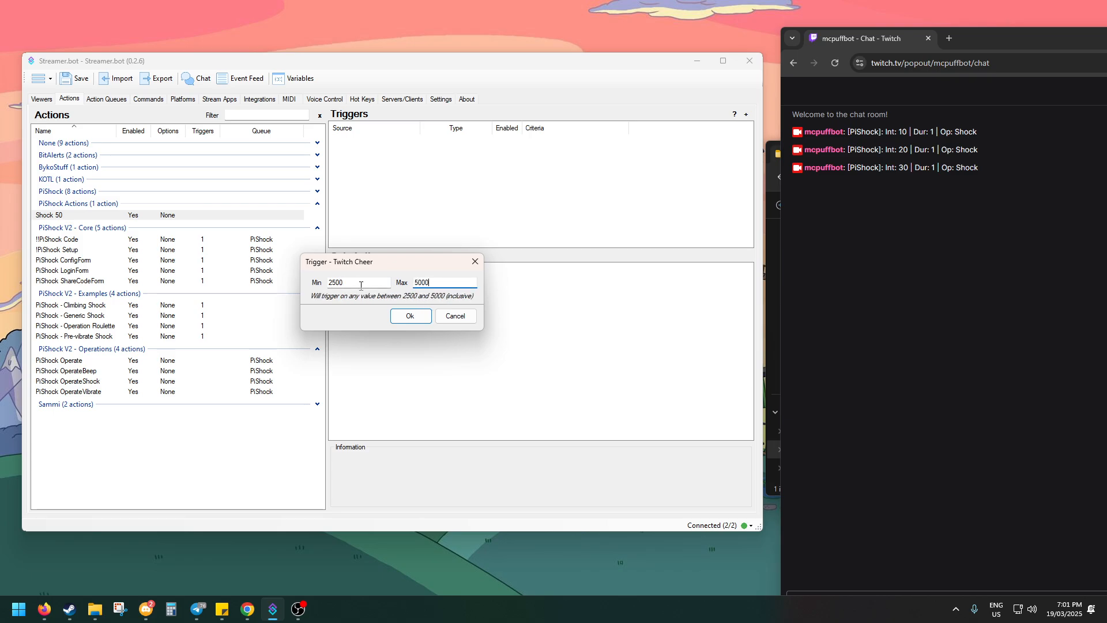
click(410, 316)
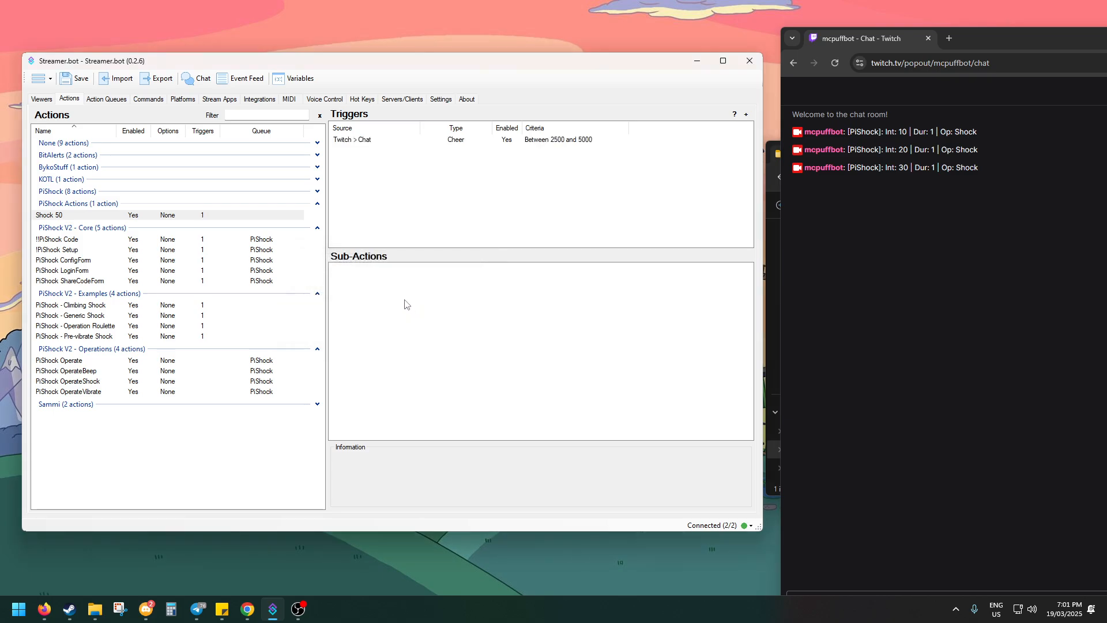
Start a Run Action sub-action for the Shock 50 action and turn off Run Action Immediately
right_click(381, 292)
mouse_move(403, 333)
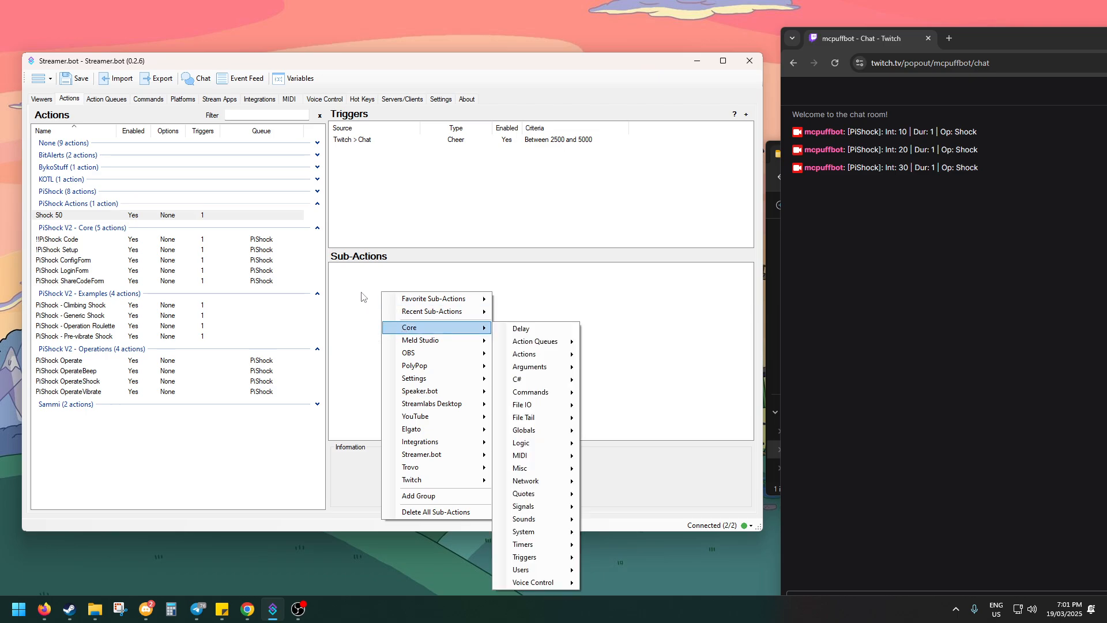
right_click(387, 276)
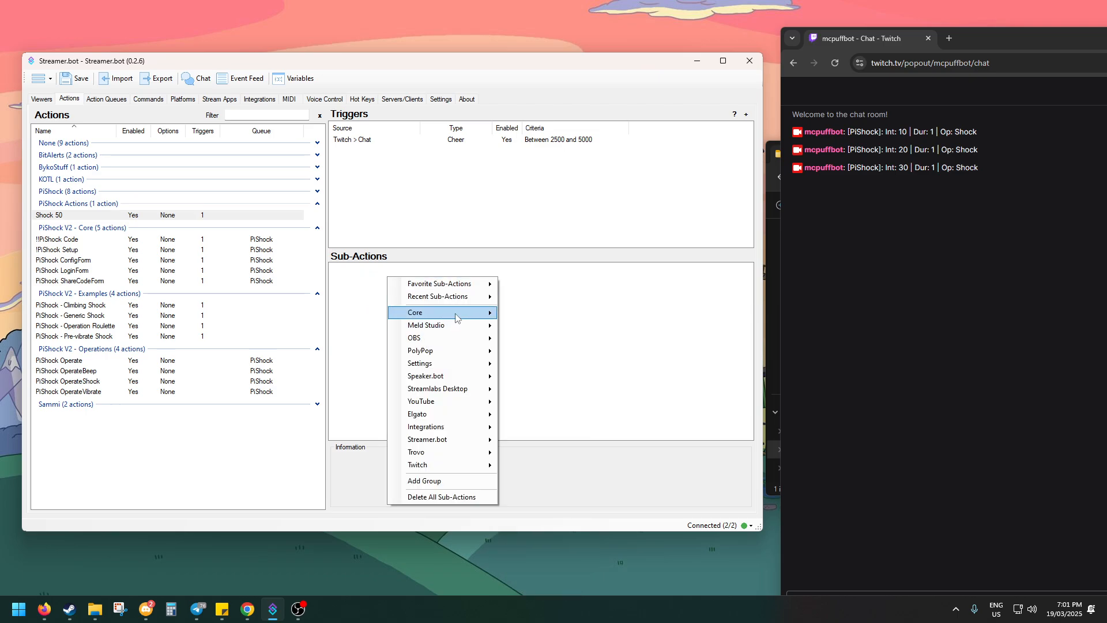
mouse_move(462, 318)
mouse_move(527, 340)
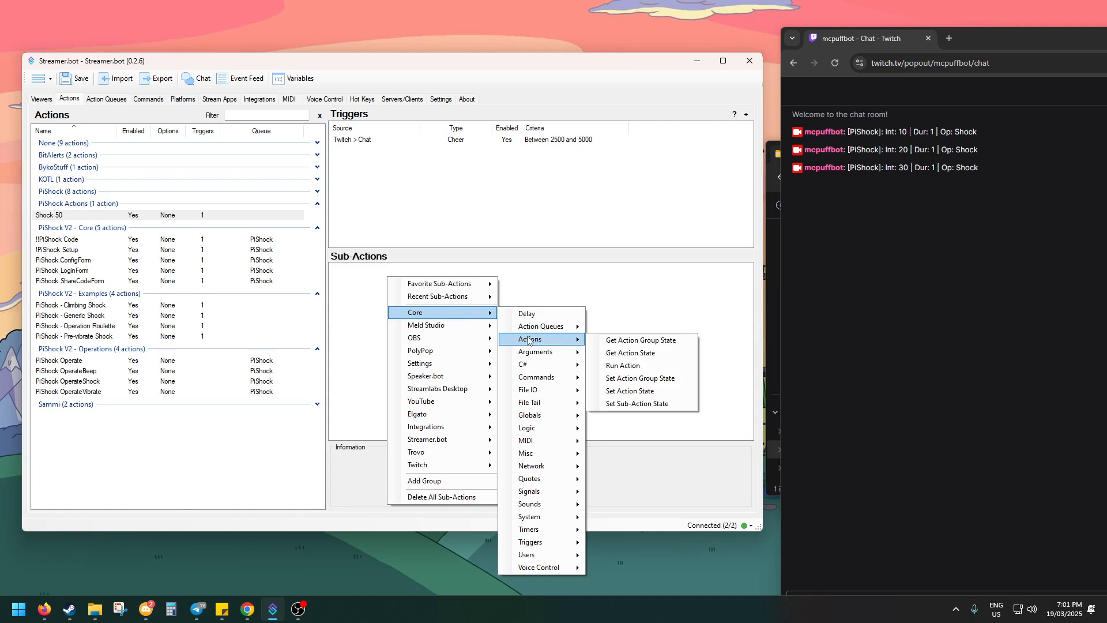
click(626, 365)
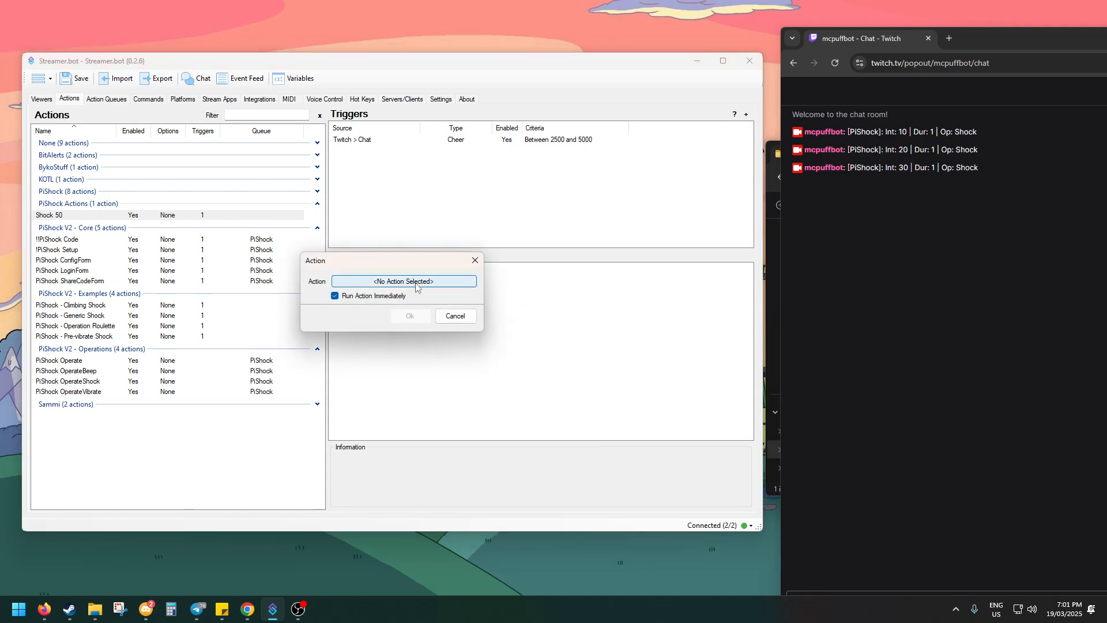
click(387, 295)
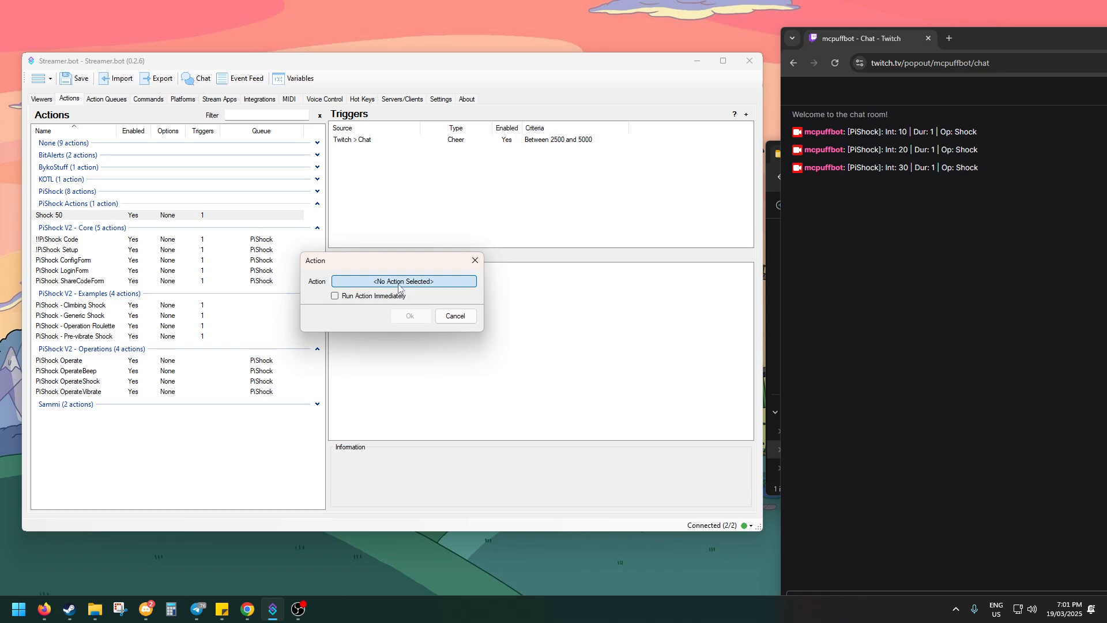
Choose PiShock OperateShock from the PiShock V2 - Operations group as the action to run and confirm the sub-action
click(399, 281)
scroll(332, 330, down, 5)
scroll(309, 347, down, 1)
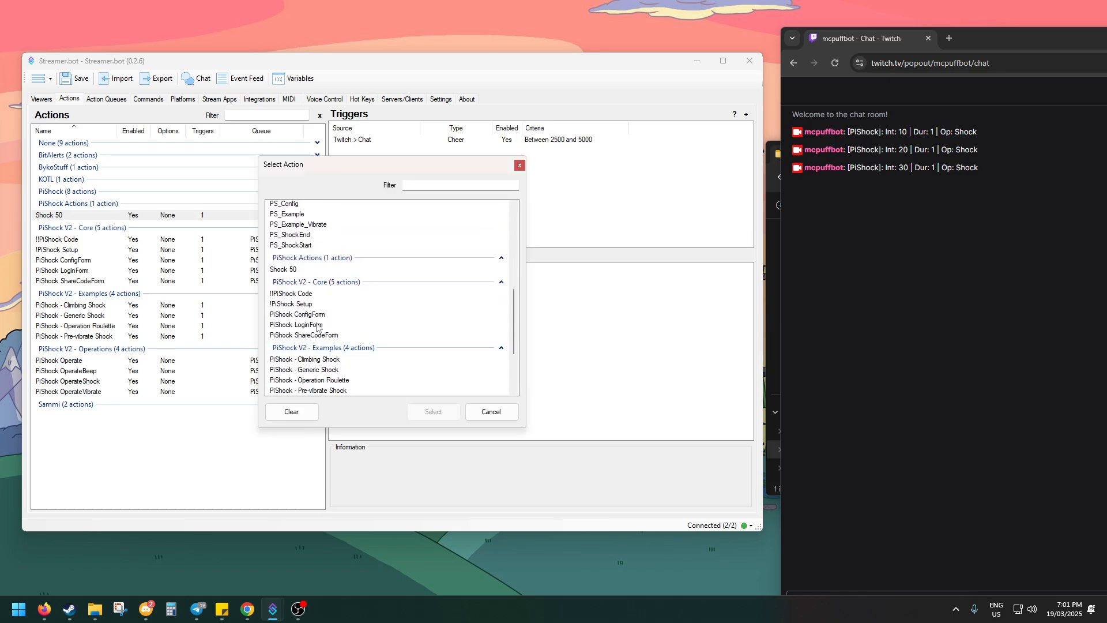
scroll(338, 345, down, 2)
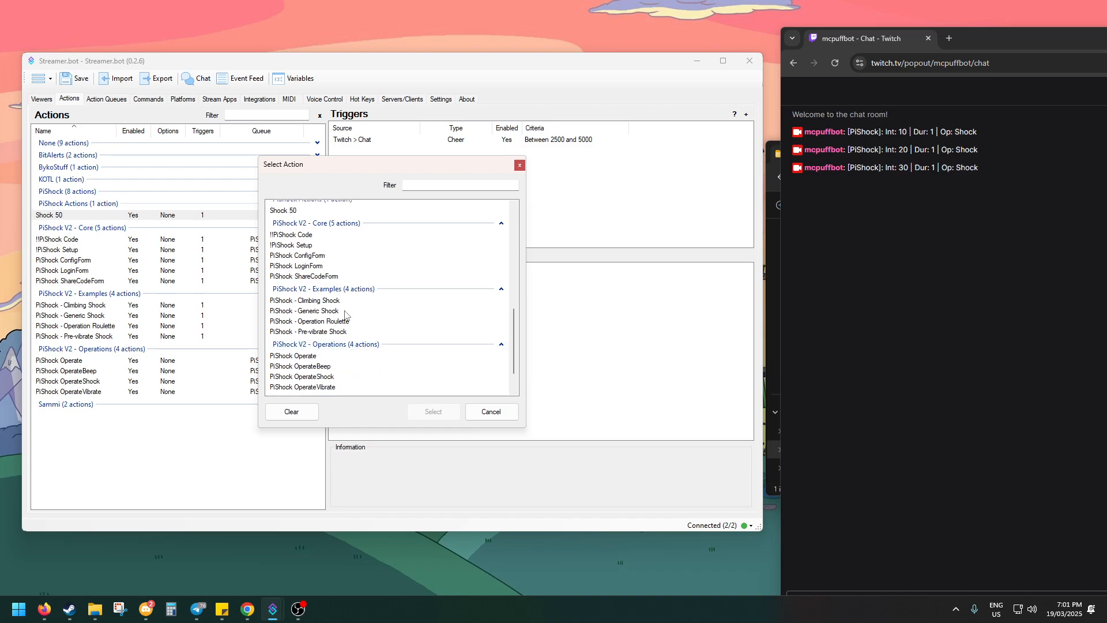
scroll(294, 346, down, 1)
click(321, 348)
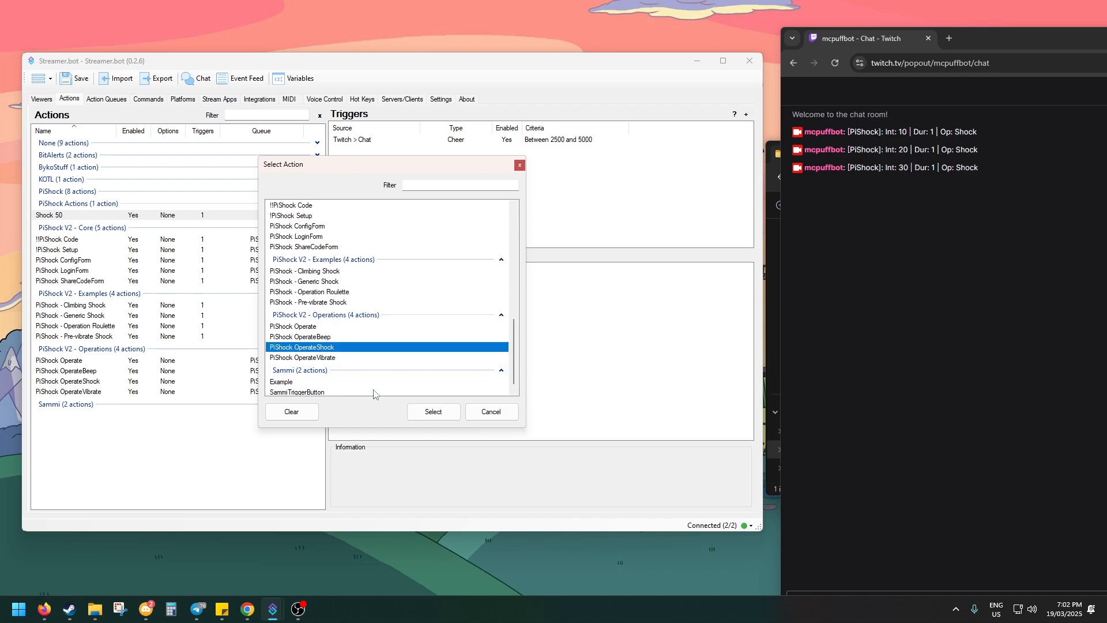
click(433, 411)
click(410, 314)
Add a Set Argument sub-action to Shock 50 with the variable name intensity and the value 50
right_click(403, 322)
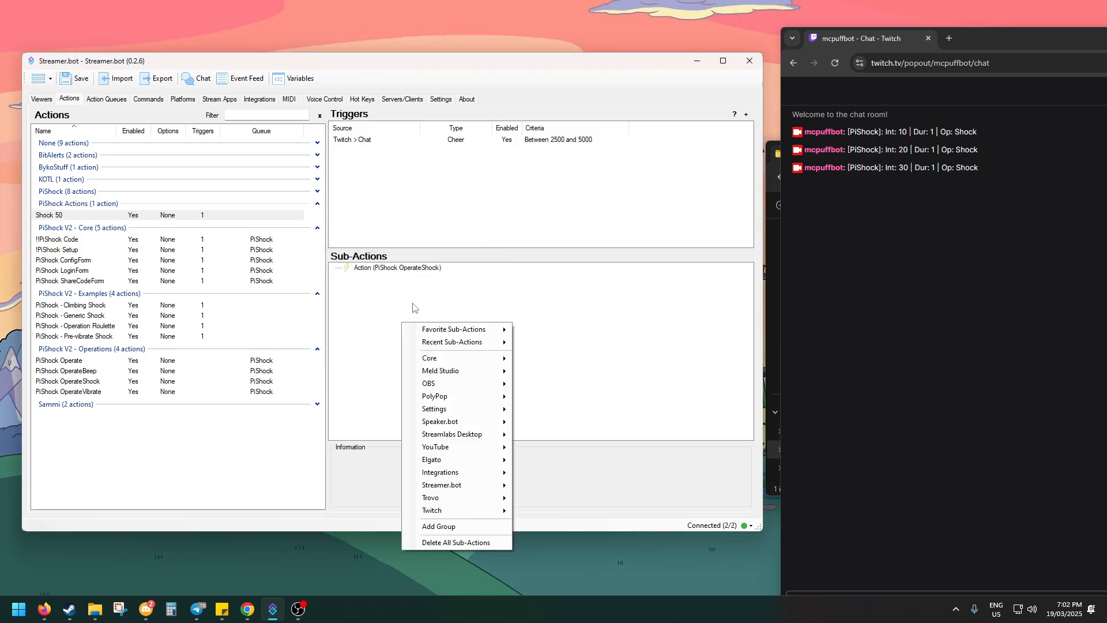
click(639, 377)
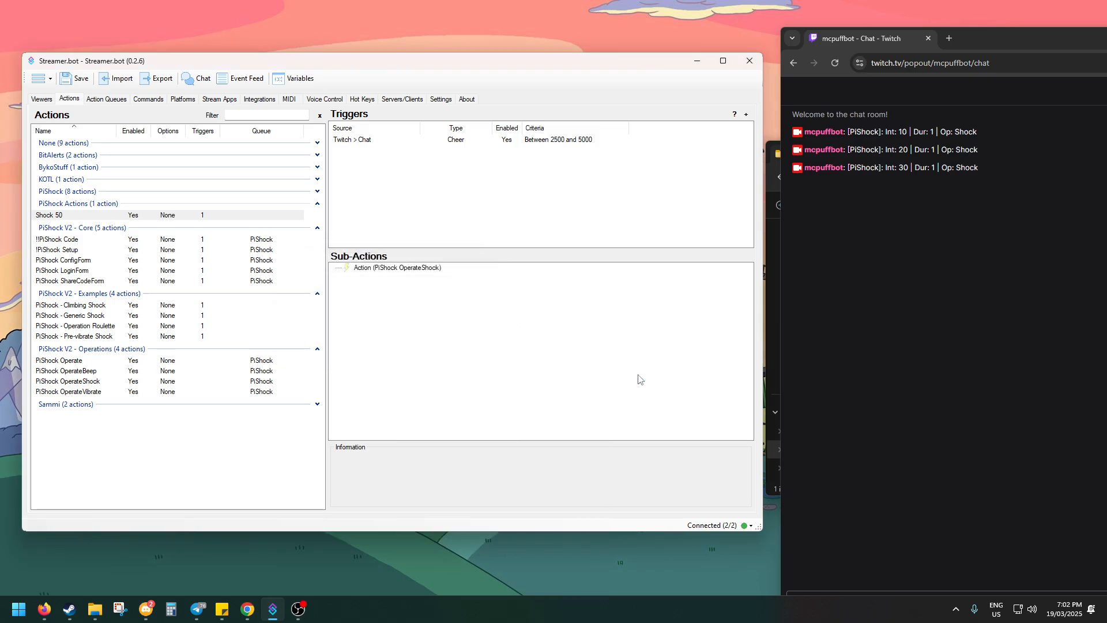
text(intensity)
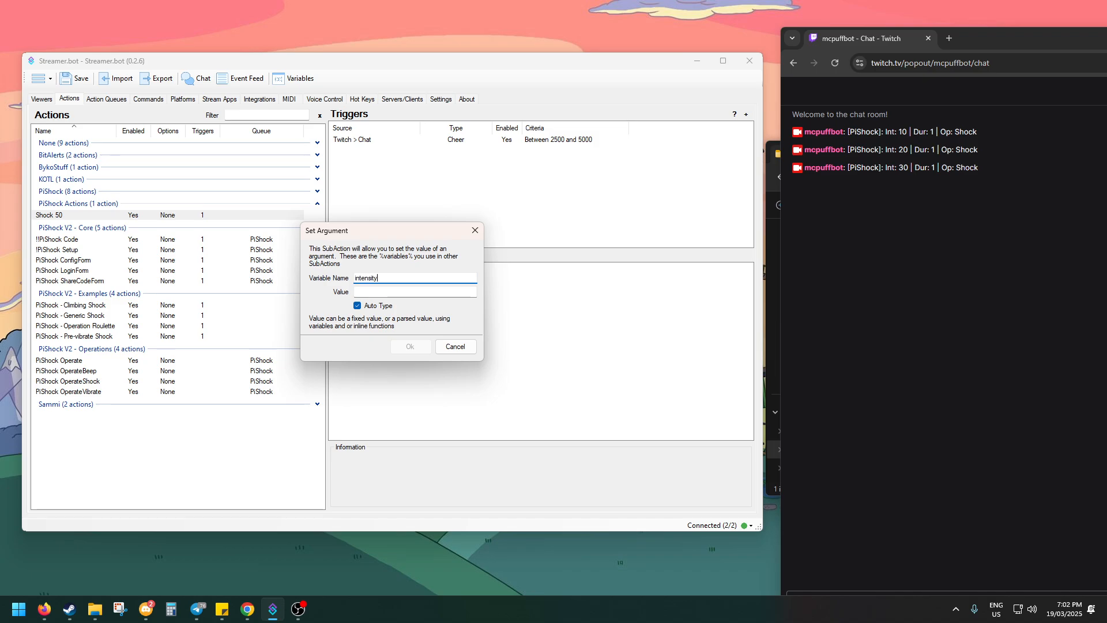
key(Tab)
text(50)
key(Return)
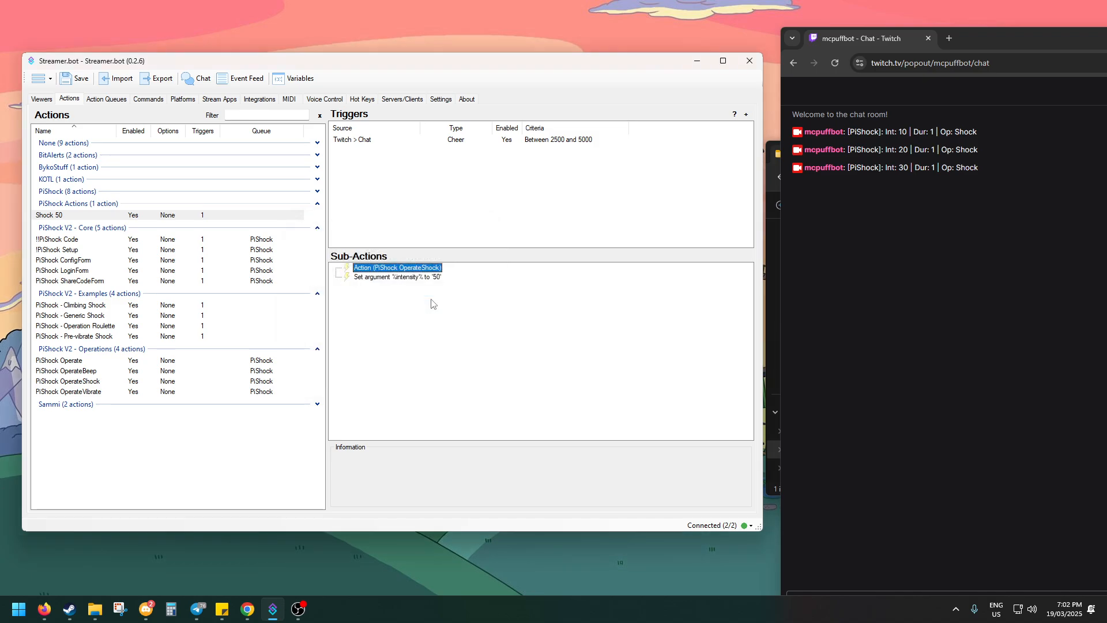
Reorder the sub-actions so the intensity argument is set before PiShock OperateShock runs
drag(423, 279, 438, 265)
click(383, 275)
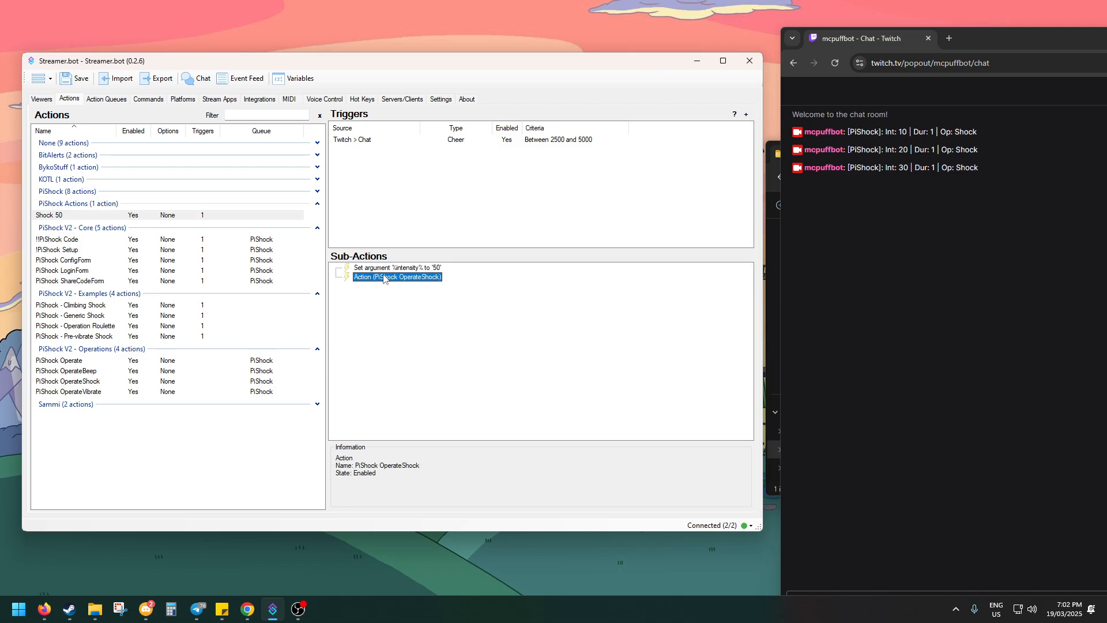
click(419, 313)
Test the Twitch Cheer trigger of the Shock 50 action and check the Twitch chat
right_click(456, 142)
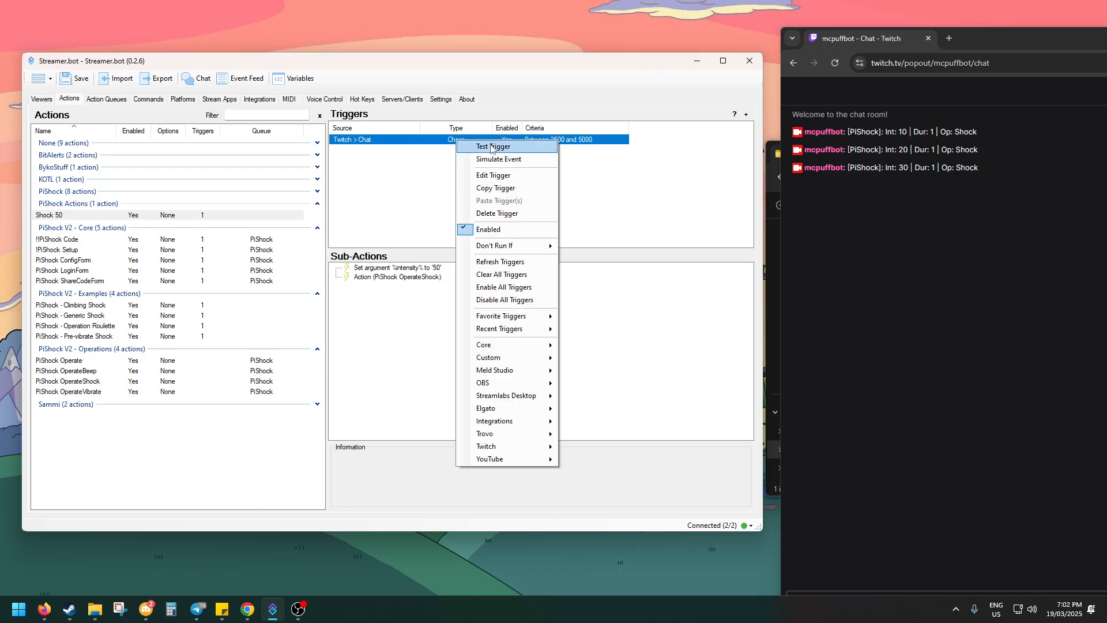
click(502, 151)
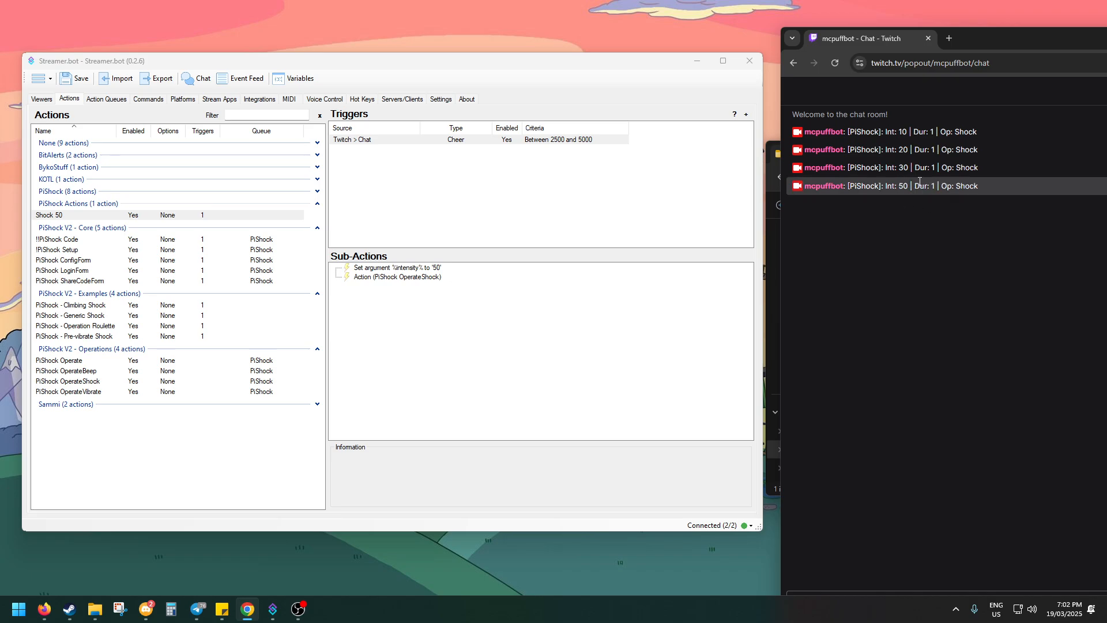
click(878, 215)
click(396, 326)
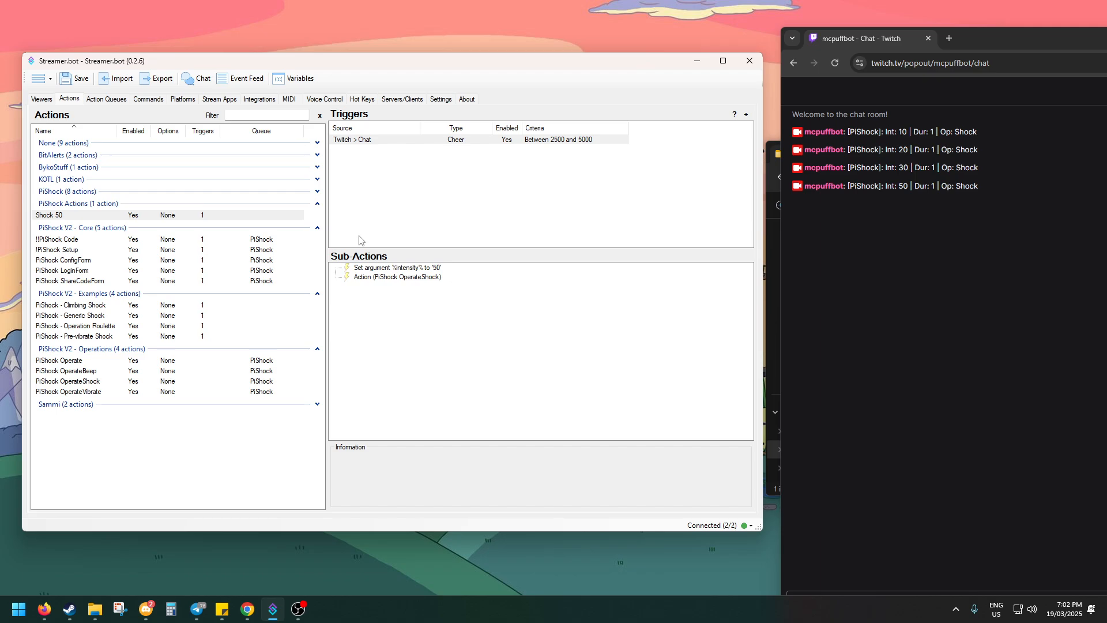
Switch to Firefox and read the plugin documentation on creating a custom action, custom arguments and operations
click(429, 268)
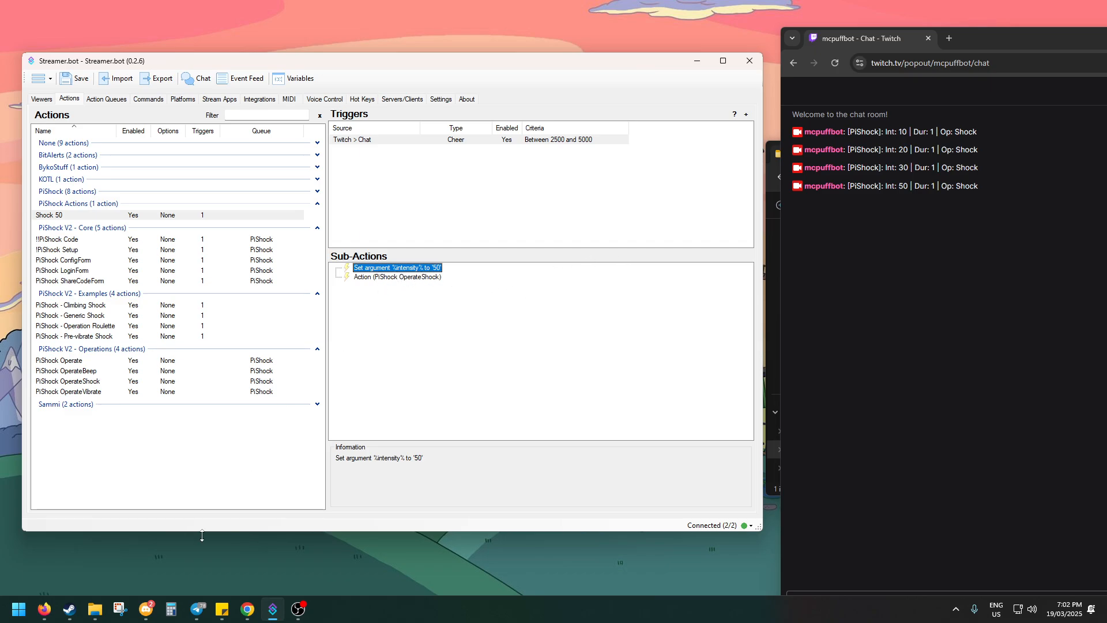
key(alt+Tab)
drag(0, 312, 509, 46)
scroll(422, 410, down, 3)
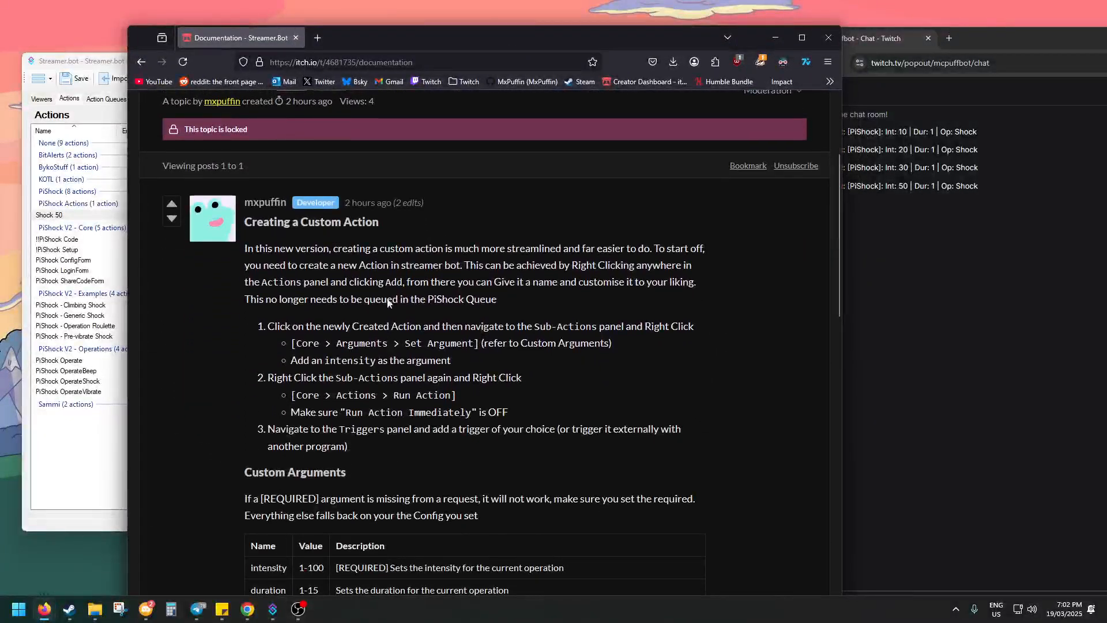
scroll(421, 412, up, 4)
scroll(487, 292, down, 5)
scroll(459, 326, down, 2)
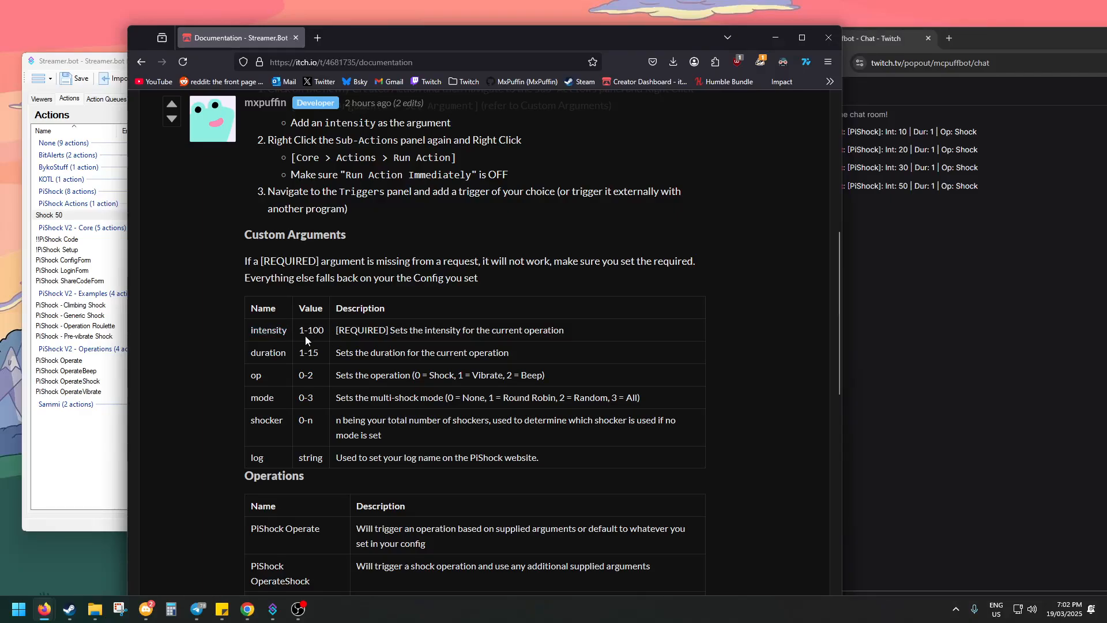
scroll(259, 312, down, 3)
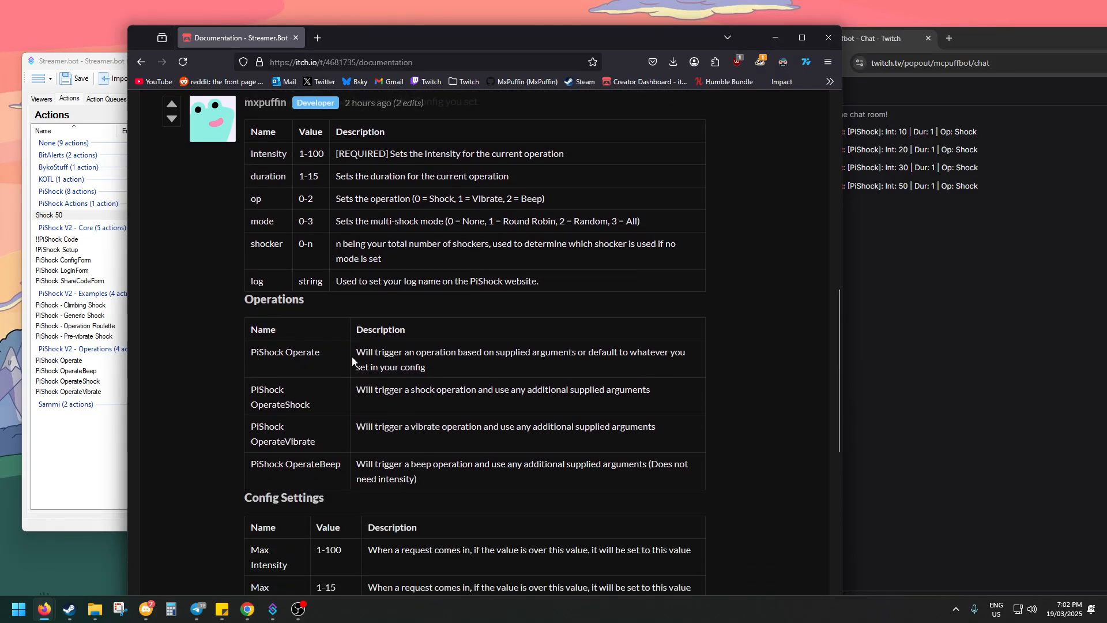
View the PiShock Operate and OperateVibrate actions in Streamer.bot, and review the Config Settings and page address of the Firefox documentation
click(72, 360)
click(76, 392)
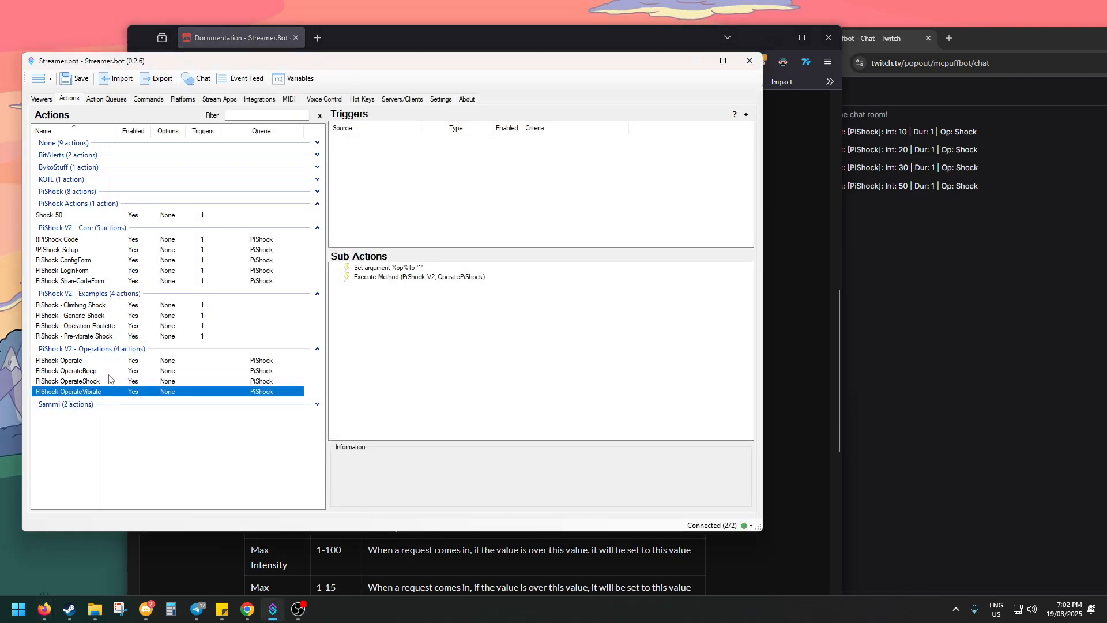
click(798, 398)
scroll(473, 392, down, 5)
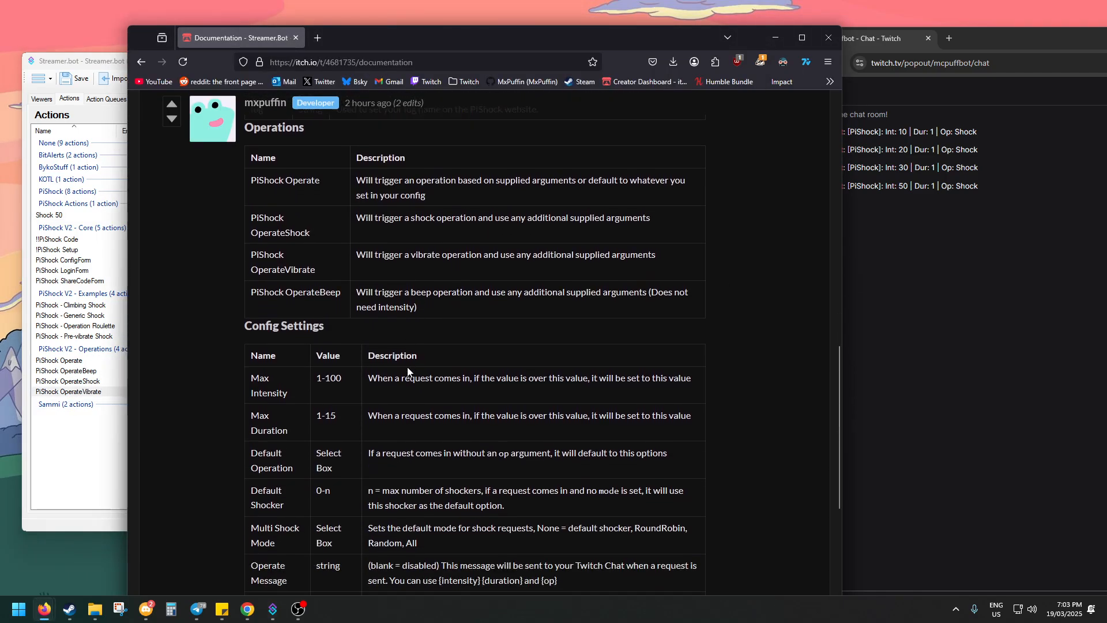
scroll(346, 305, down, 3)
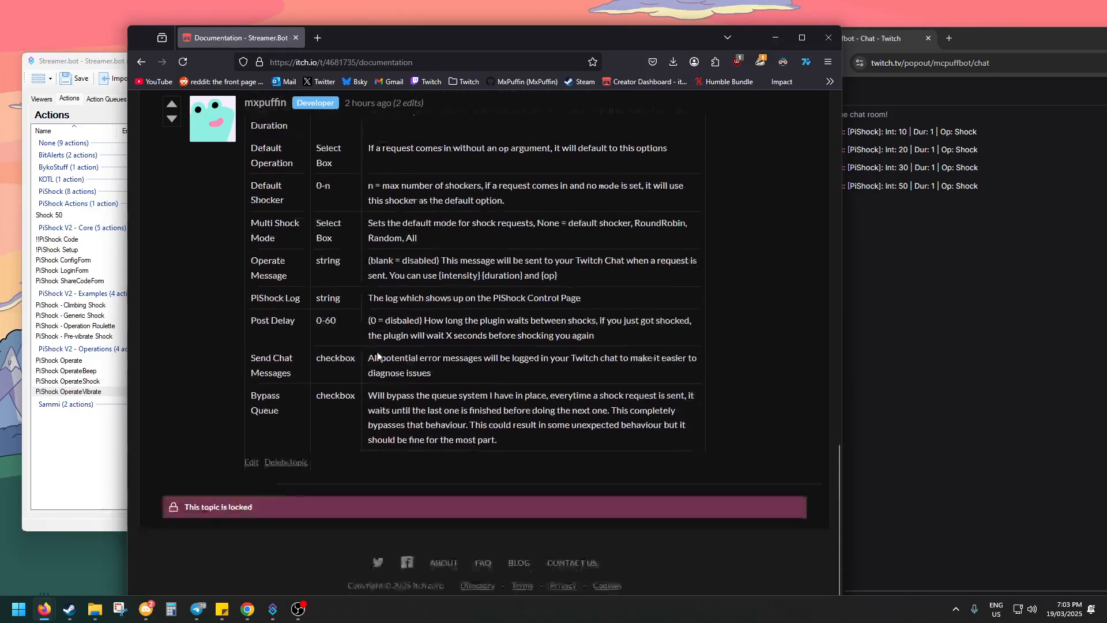
scroll(548, 412, up, 20)
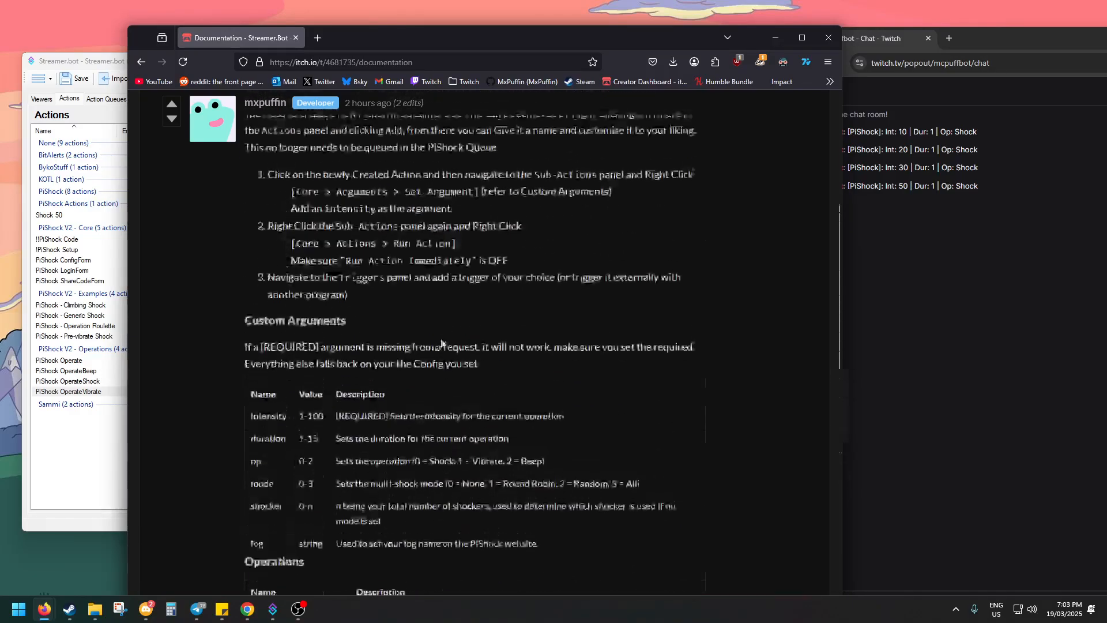
click(482, 61)
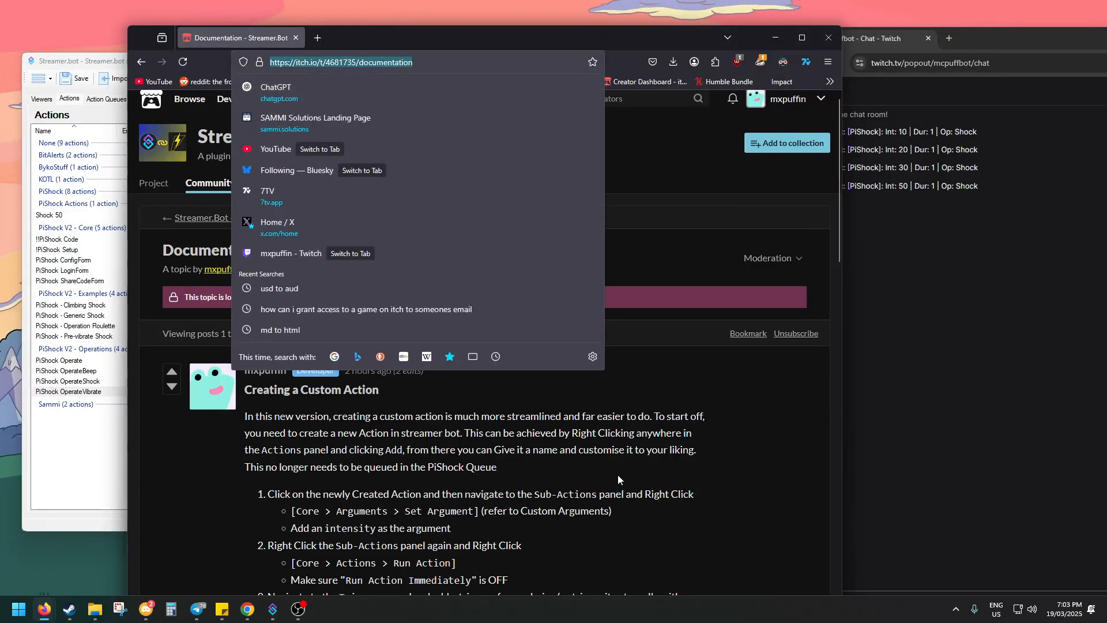